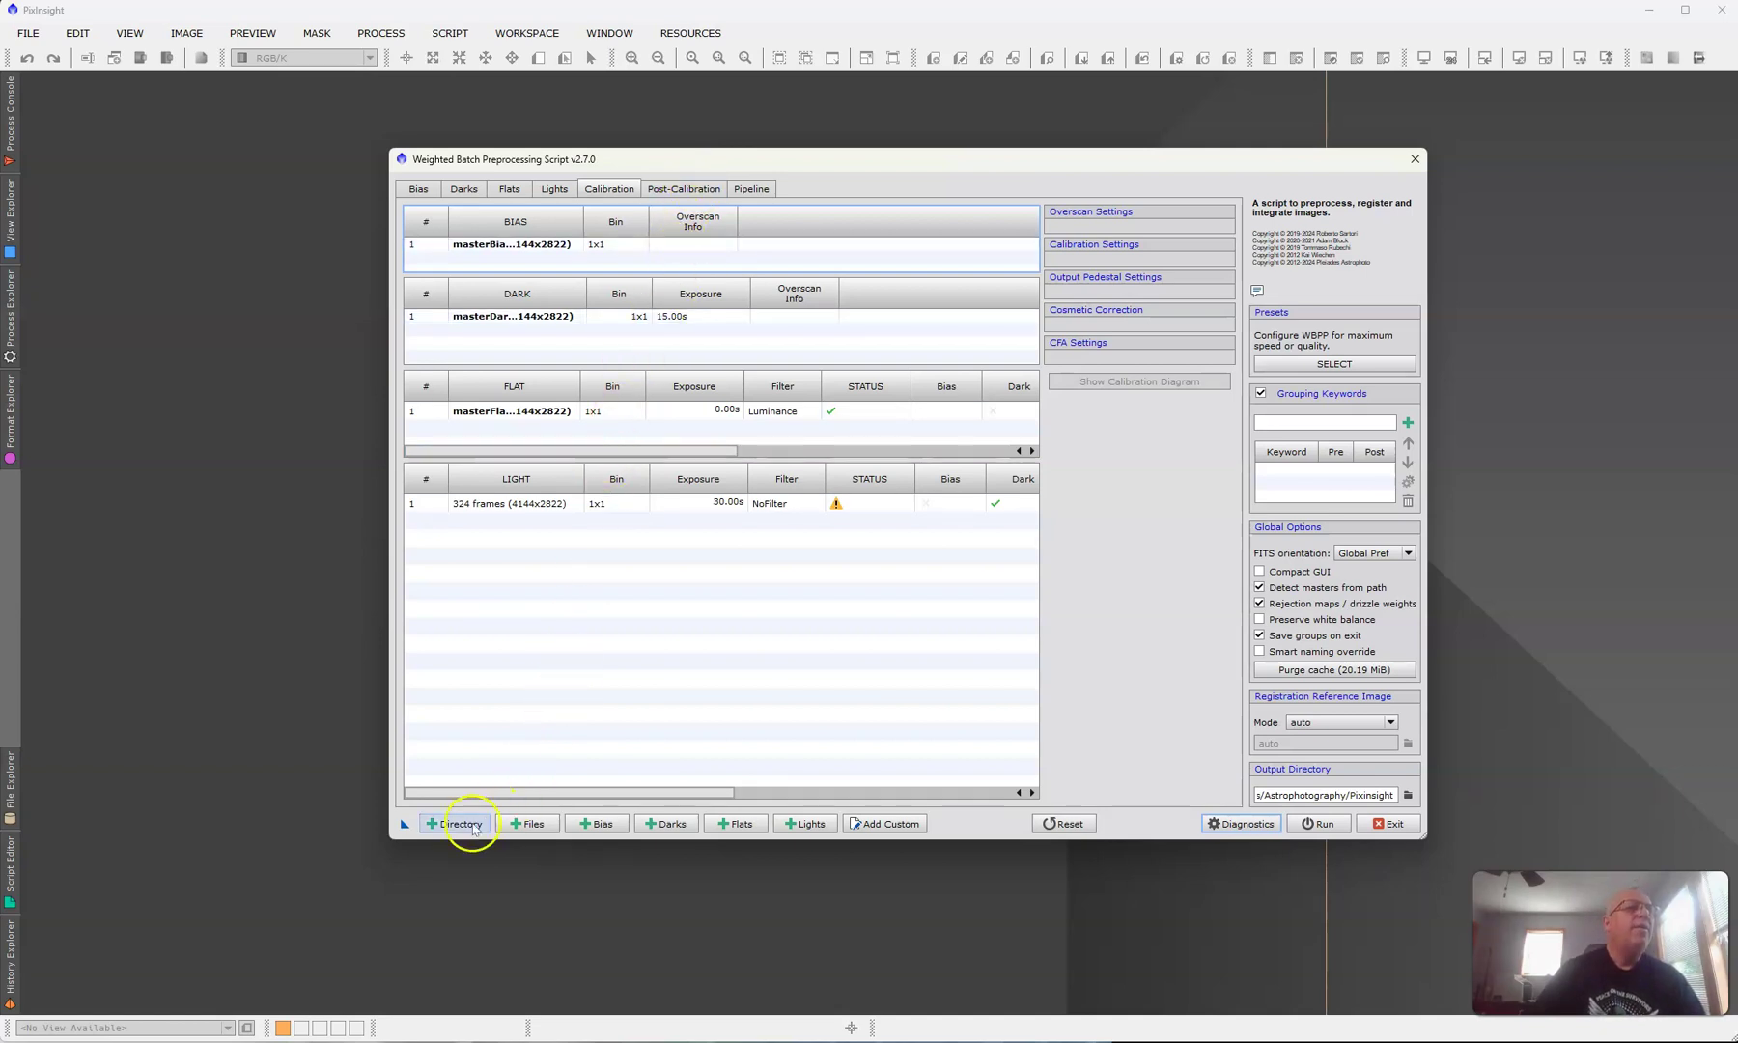
Step: Review the master files loaded as bias, dark and flat frames in the Weighted Batch Preprocessing script
{"action": "left_click", "coordinate": [415, 192]}
{"action": "left_click", "coordinate": [451, 193]}
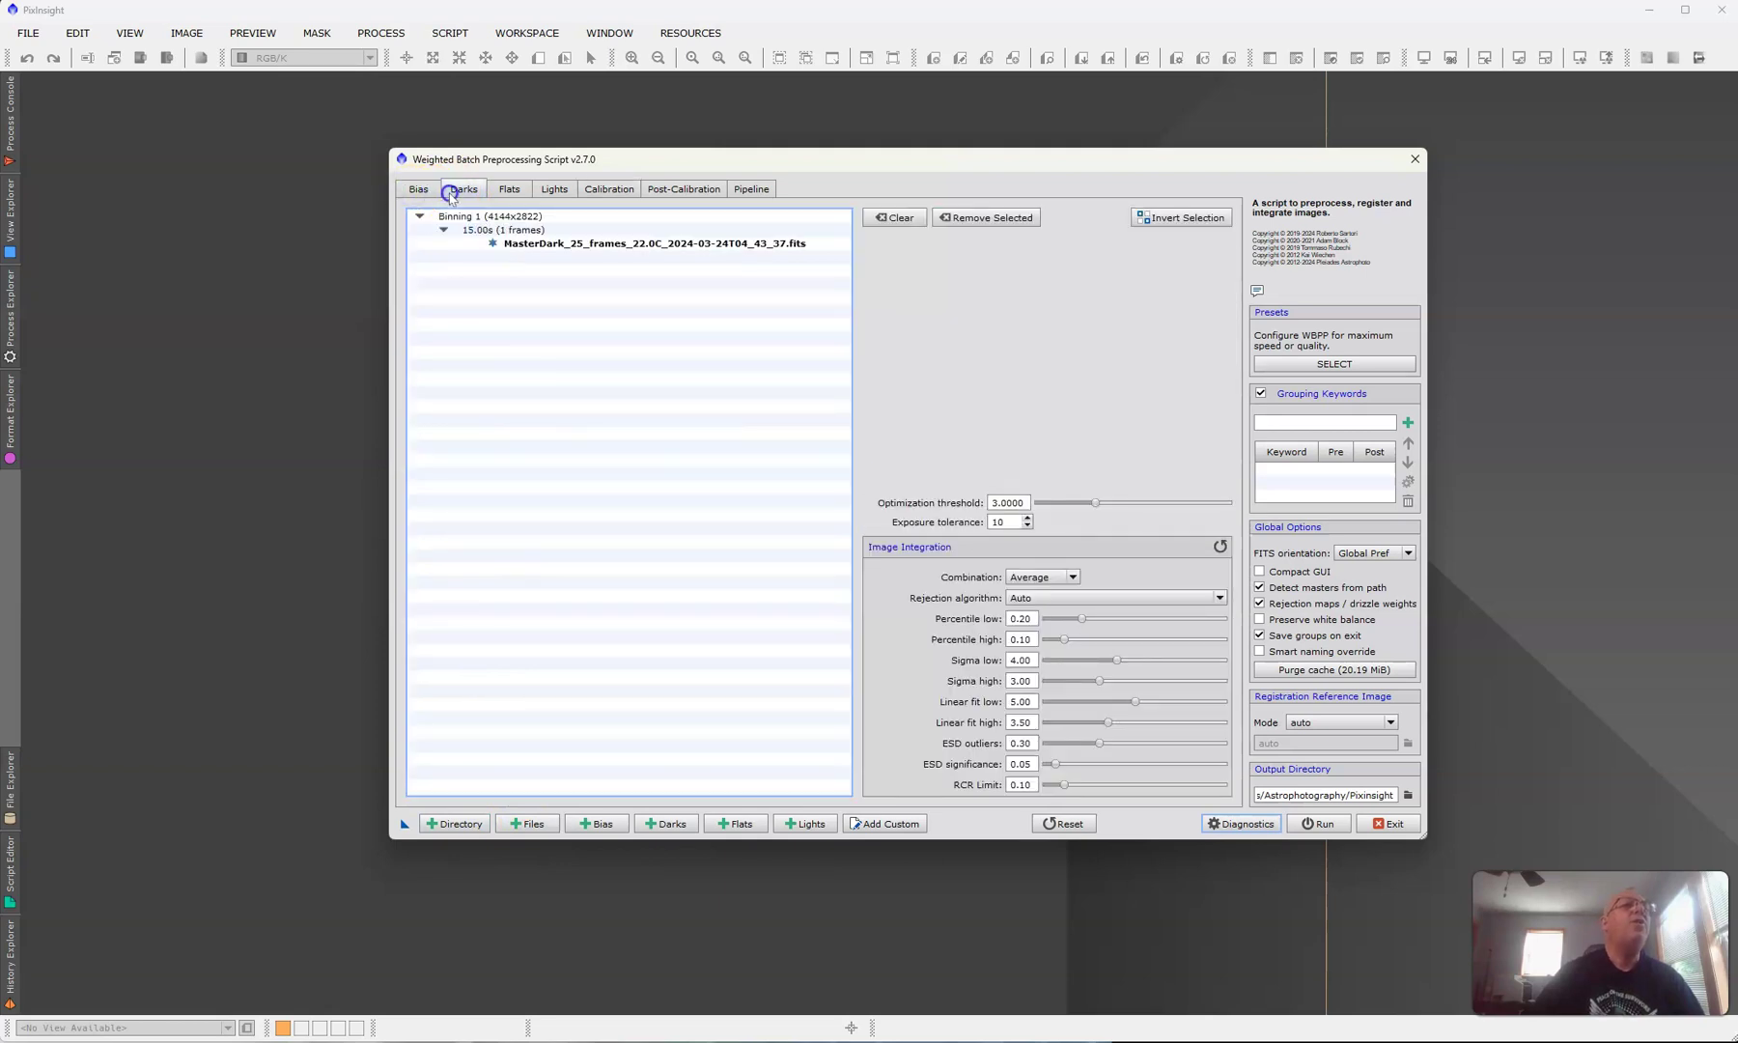
{"action": "left_click", "coordinate": [510, 198]}
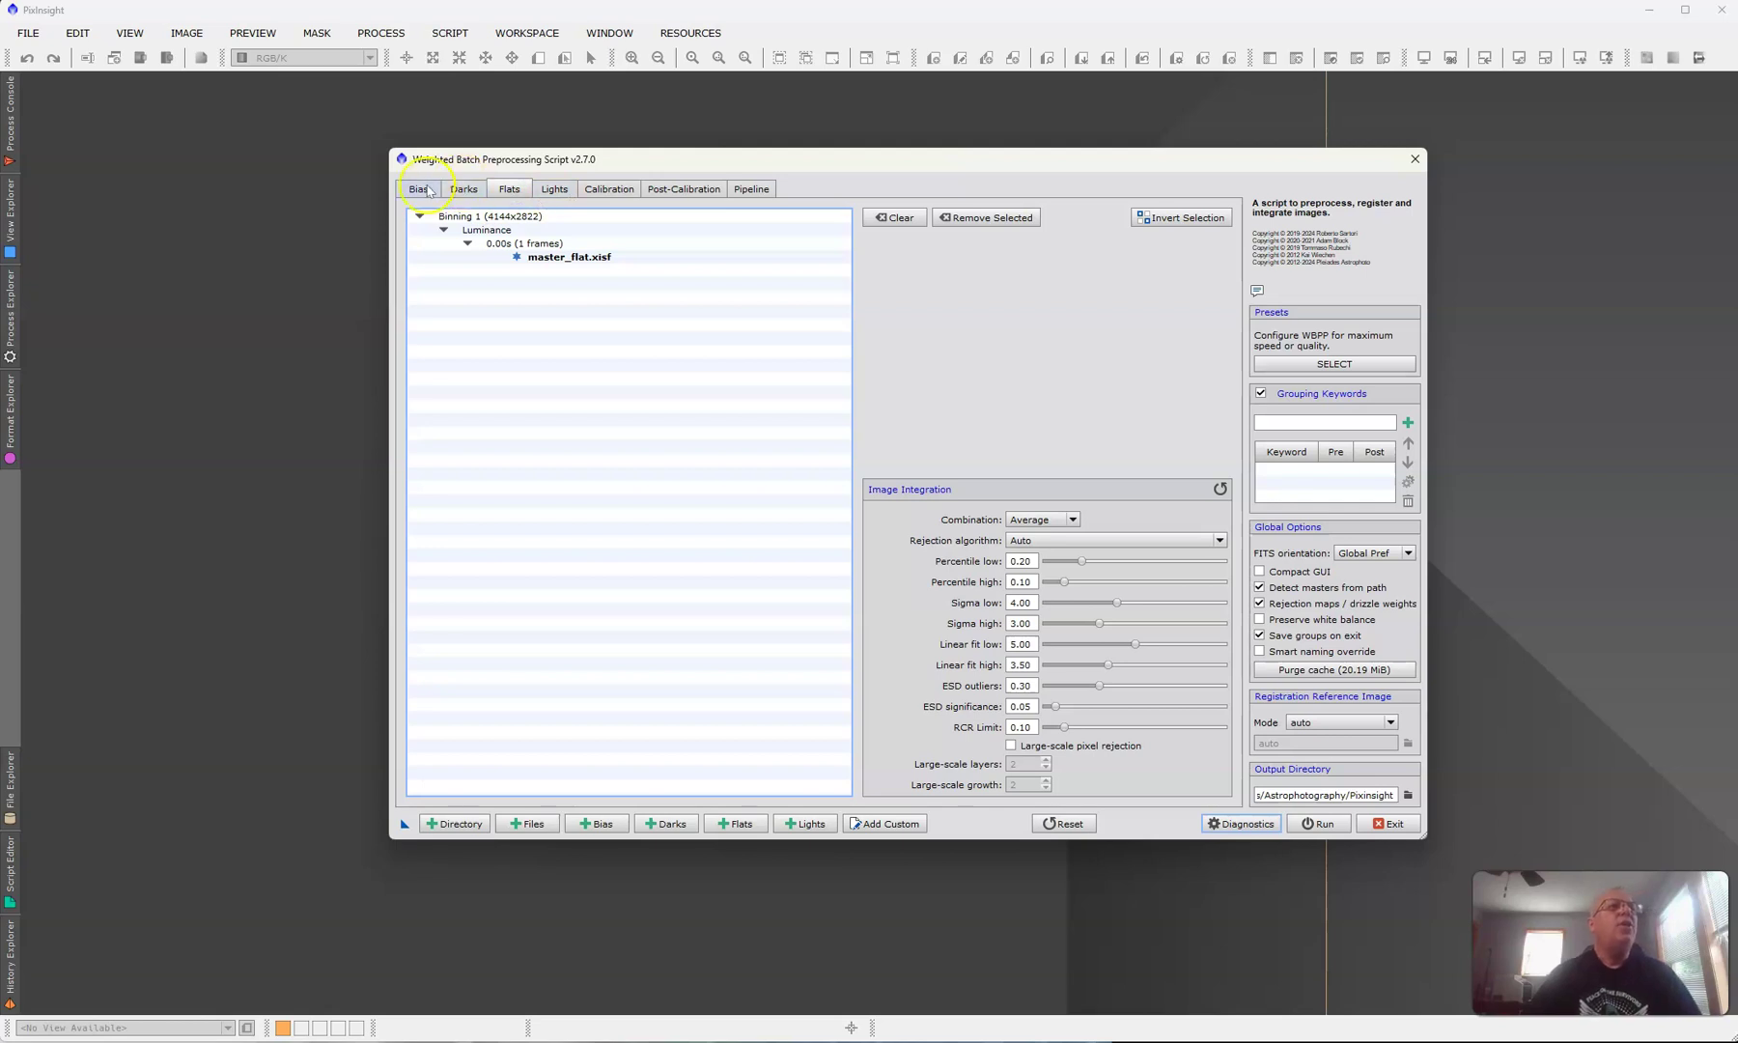
{"action": "left_click", "coordinate": [464, 191]}
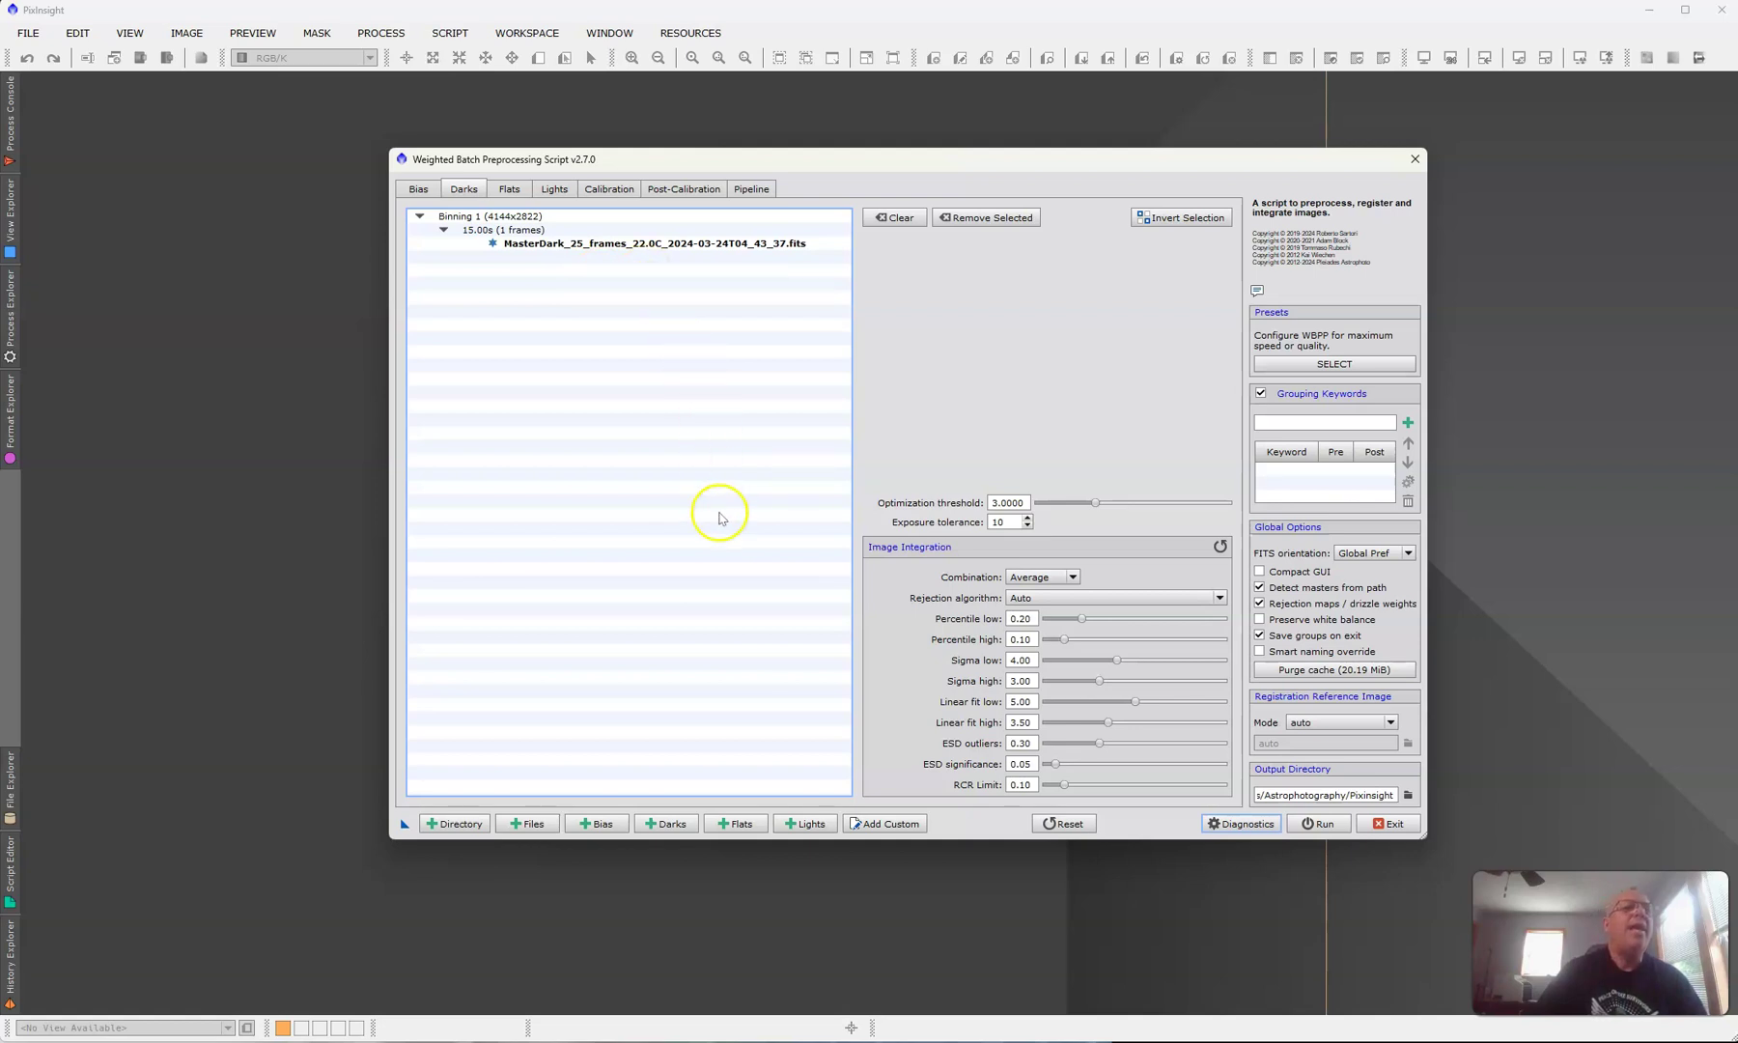
{"action": "left_click", "coordinate": [623, 253]}
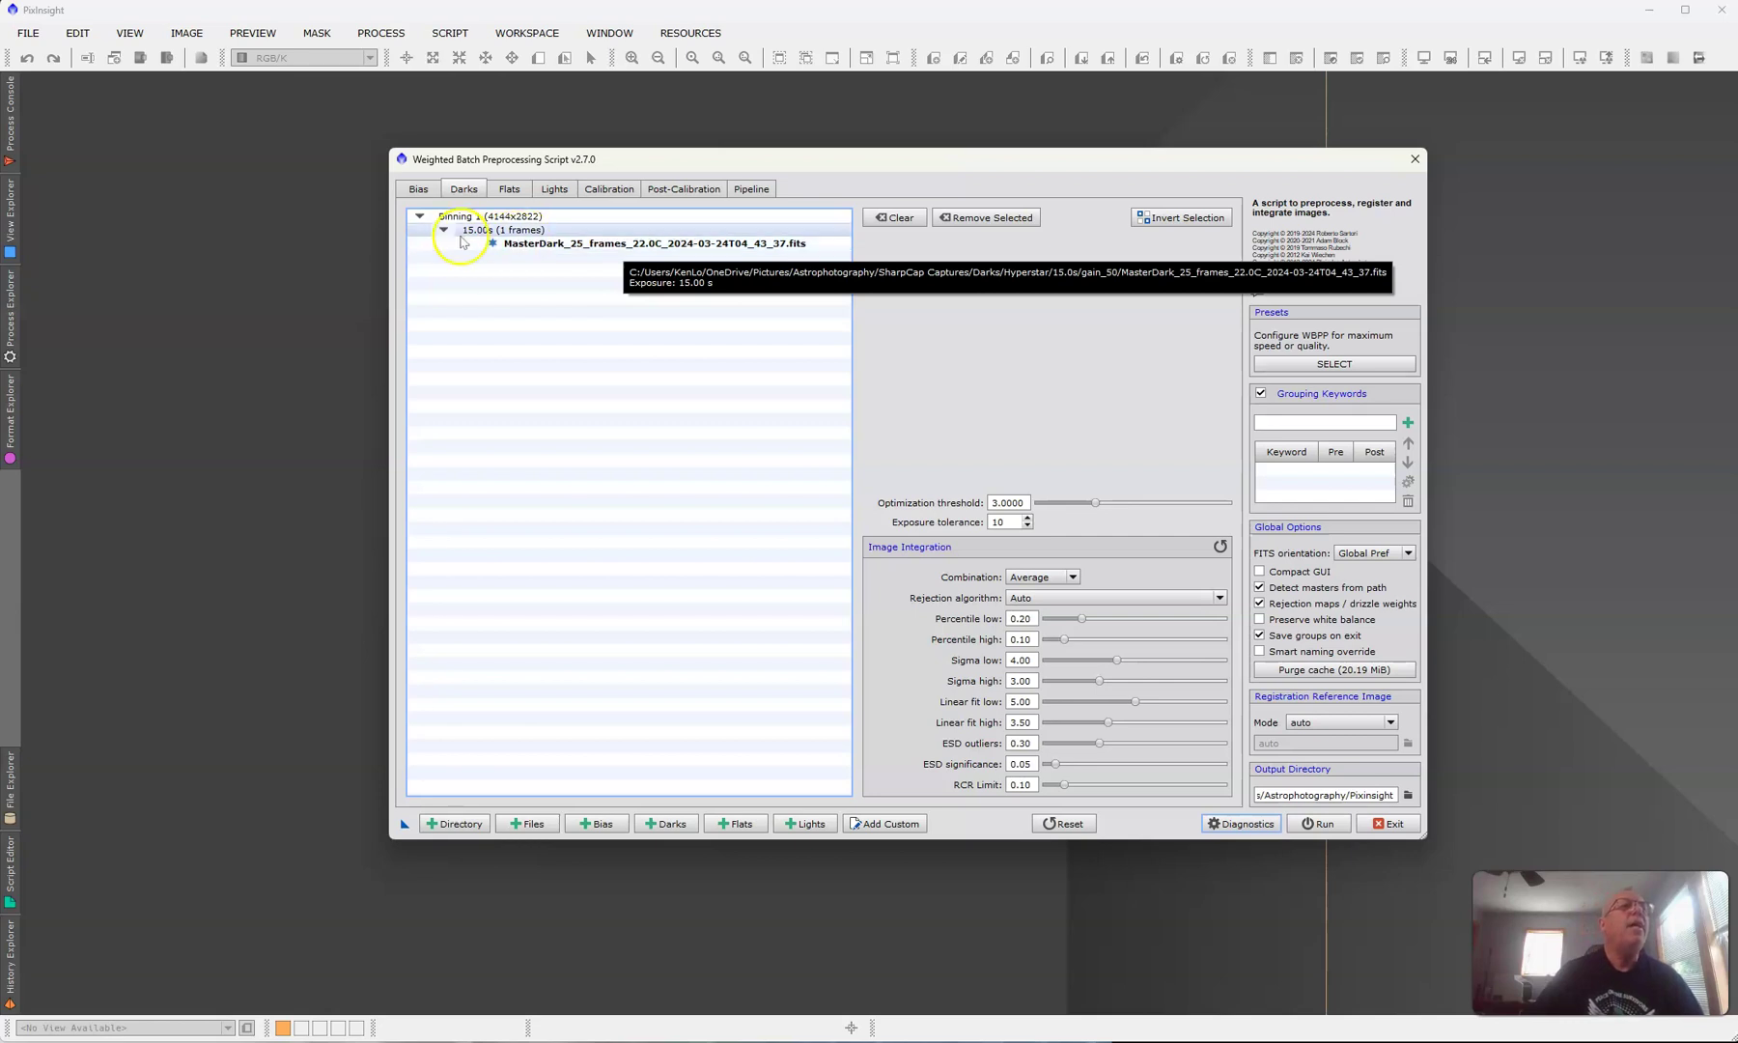
{"action": "left_click", "coordinate": [418, 189]}
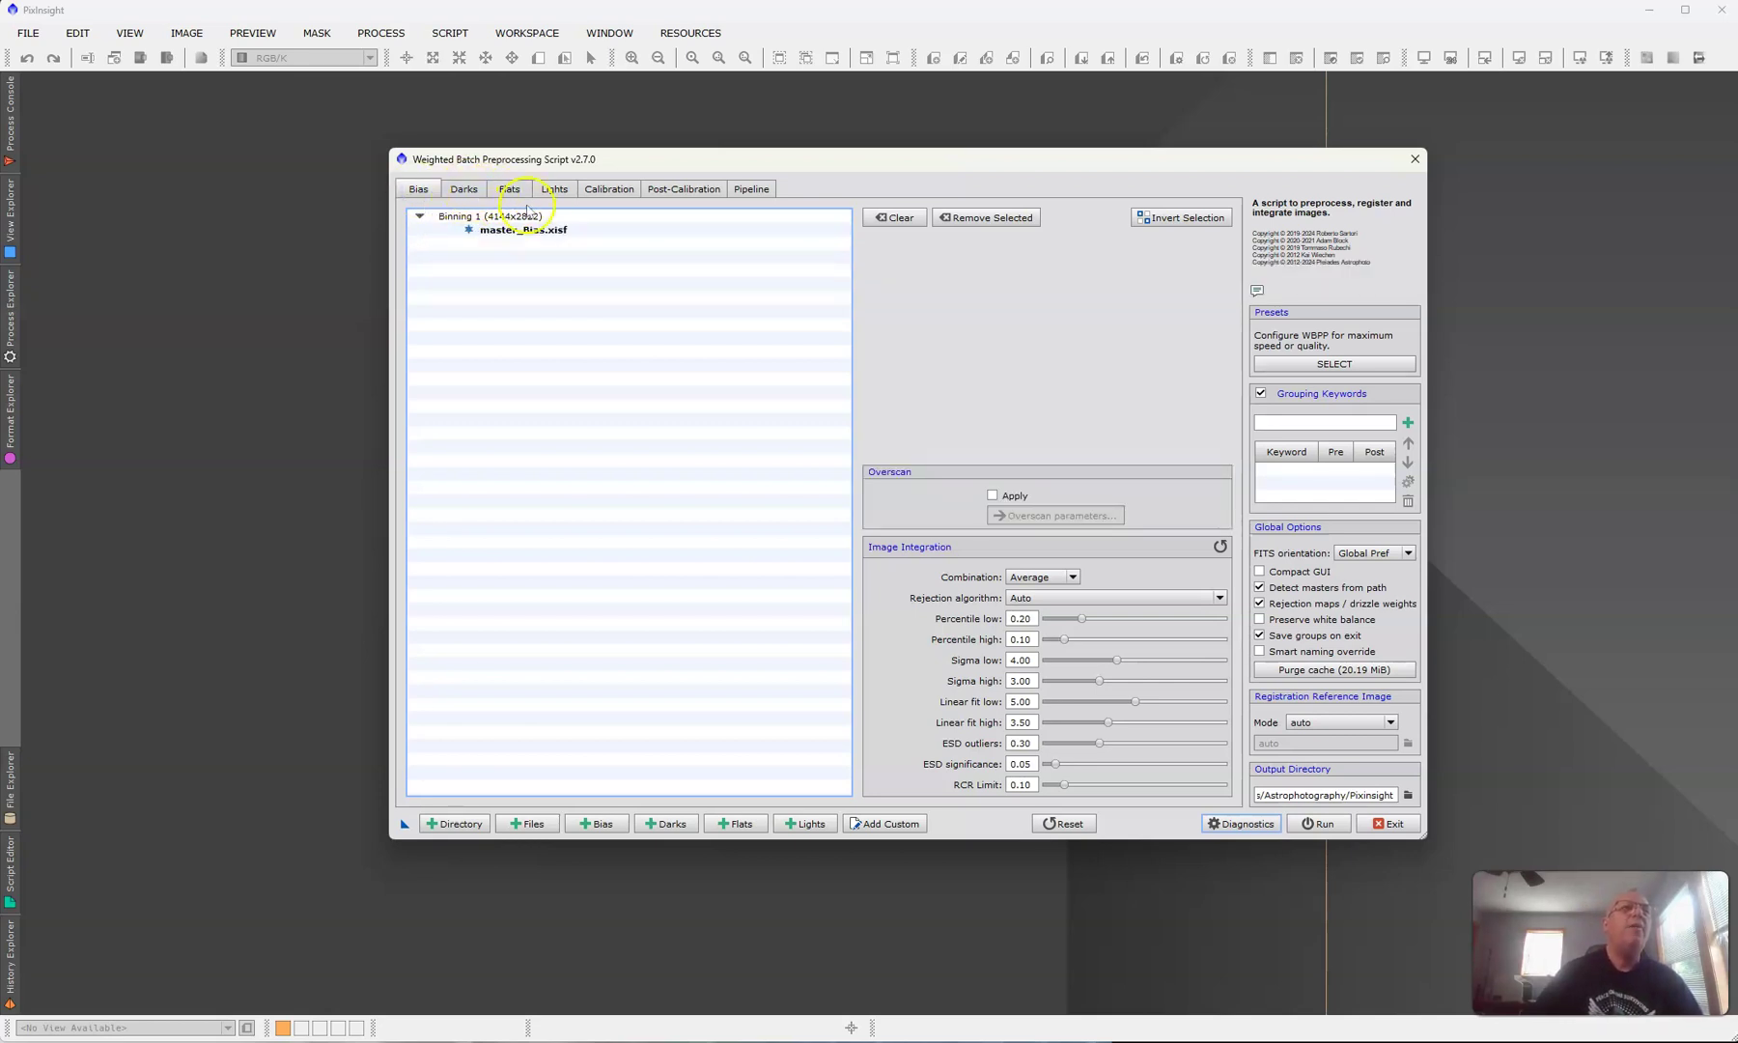
{"action": "left_click", "coordinate": [517, 198]}
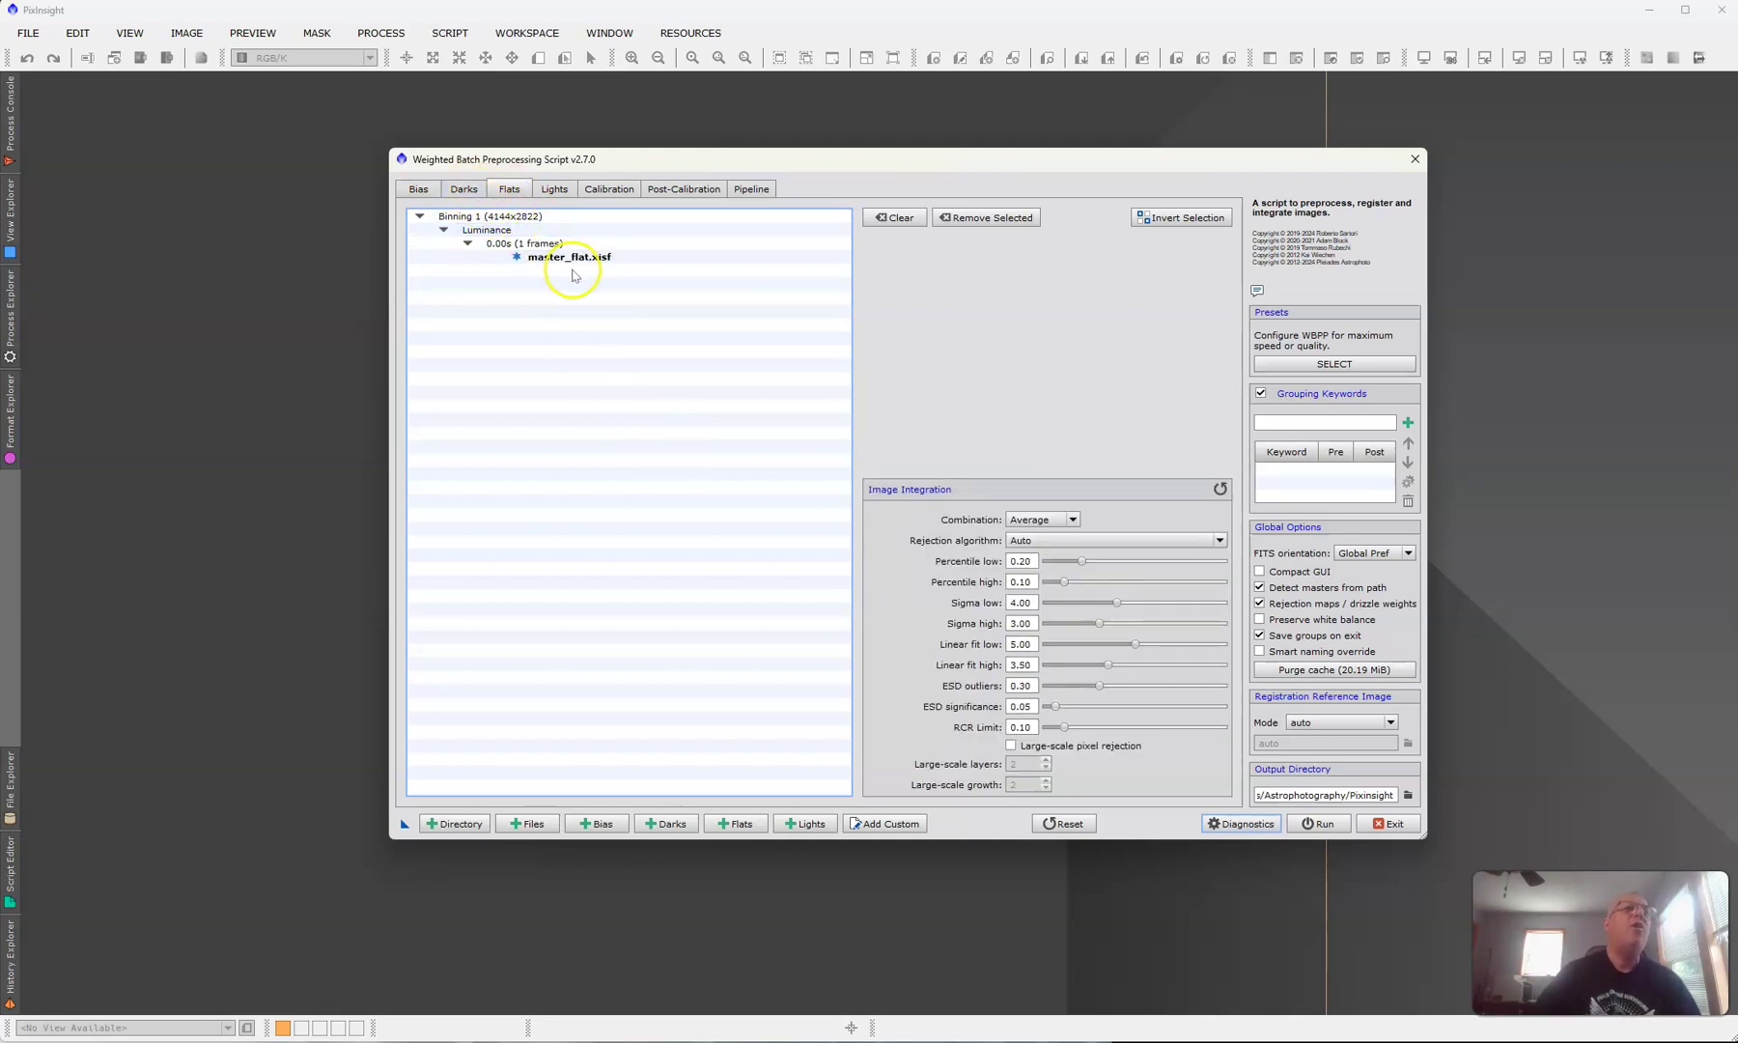
Step: Clear the existing light frames and load all FITS files from the Astrophotography/sombrero folder as lights
{"action": "left_click", "coordinate": [554, 189]}
{"action": "left_click", "coordinate": [875, 219]}
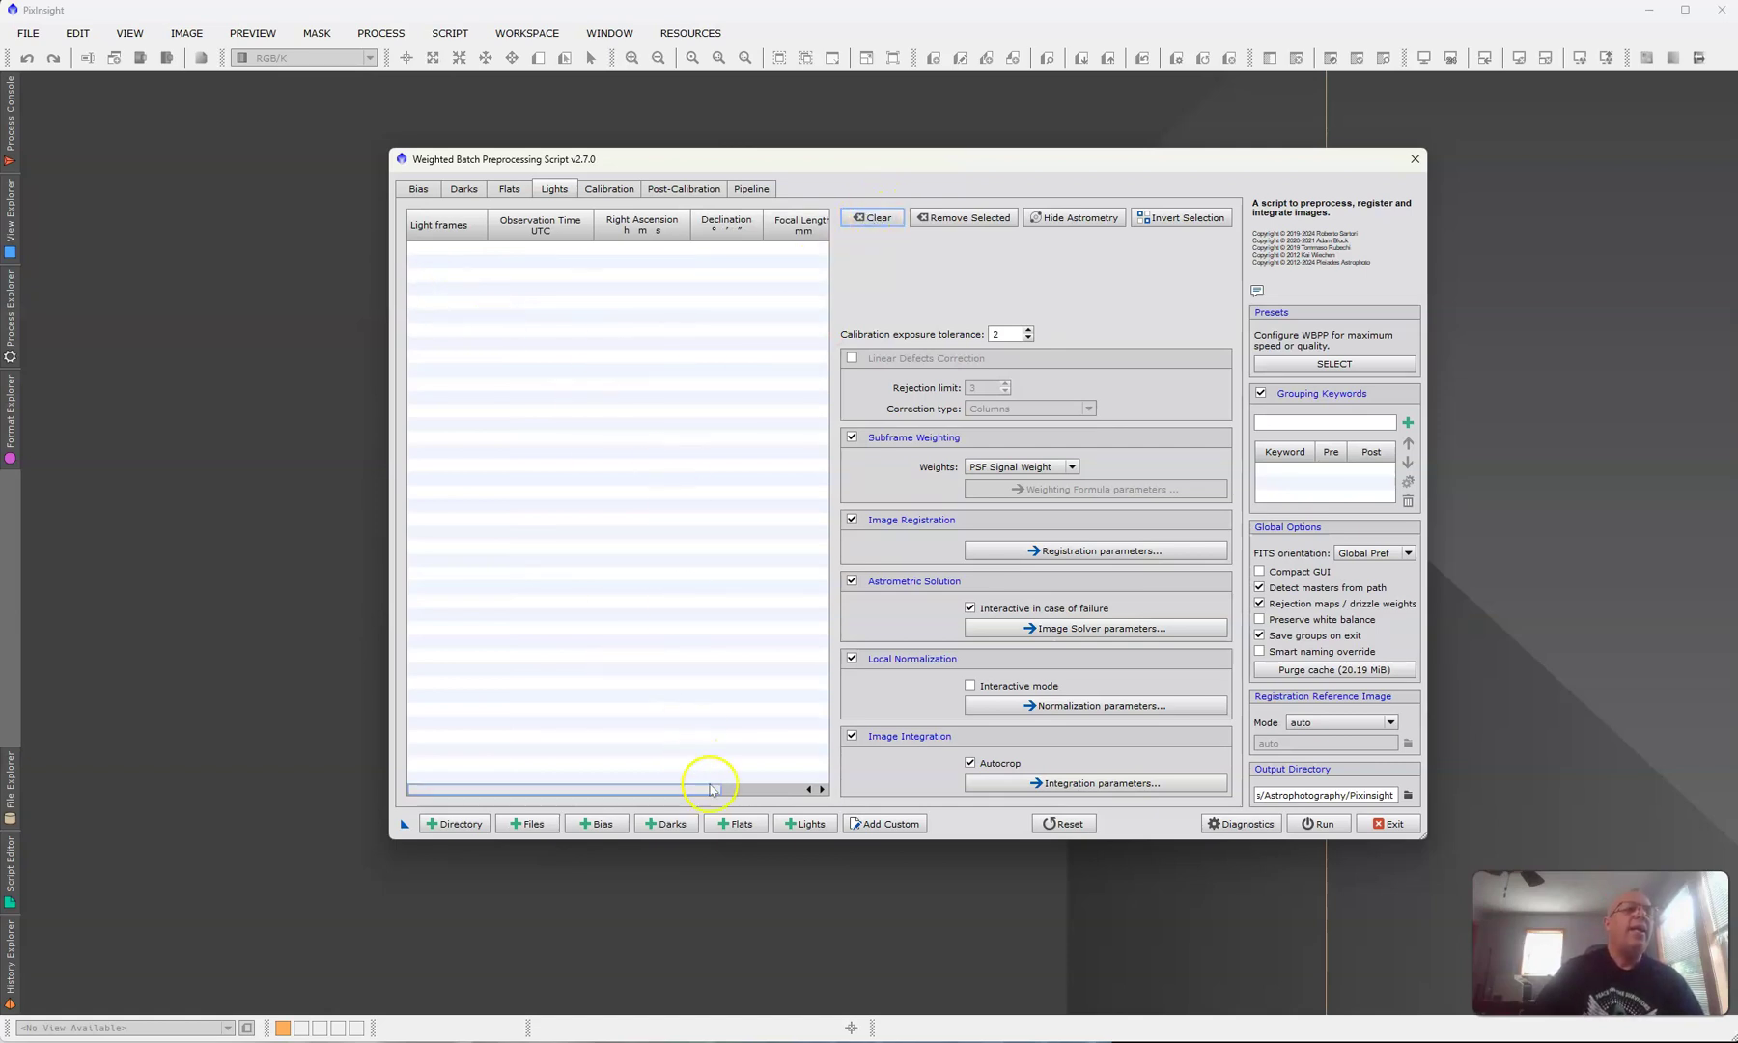
{"action": "left_click", "coordinate": [800, 825]}
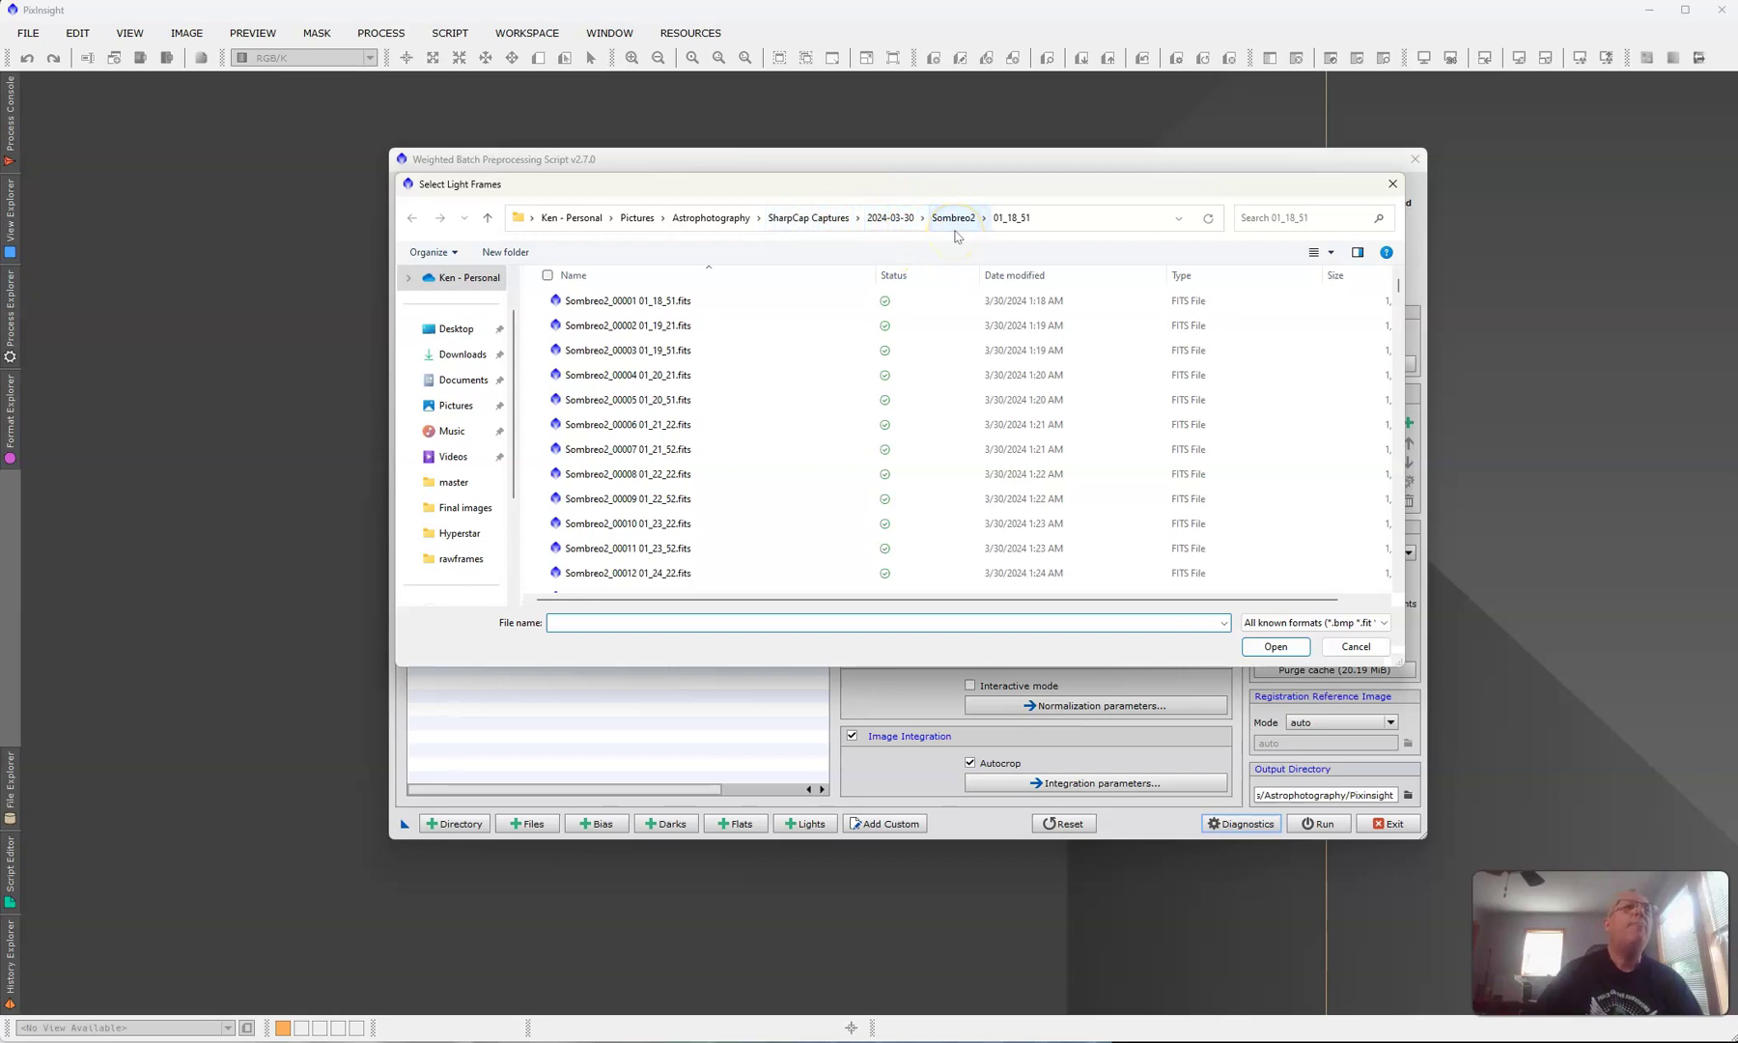
{"action": "left_click", "coordinate": [715, 218]}
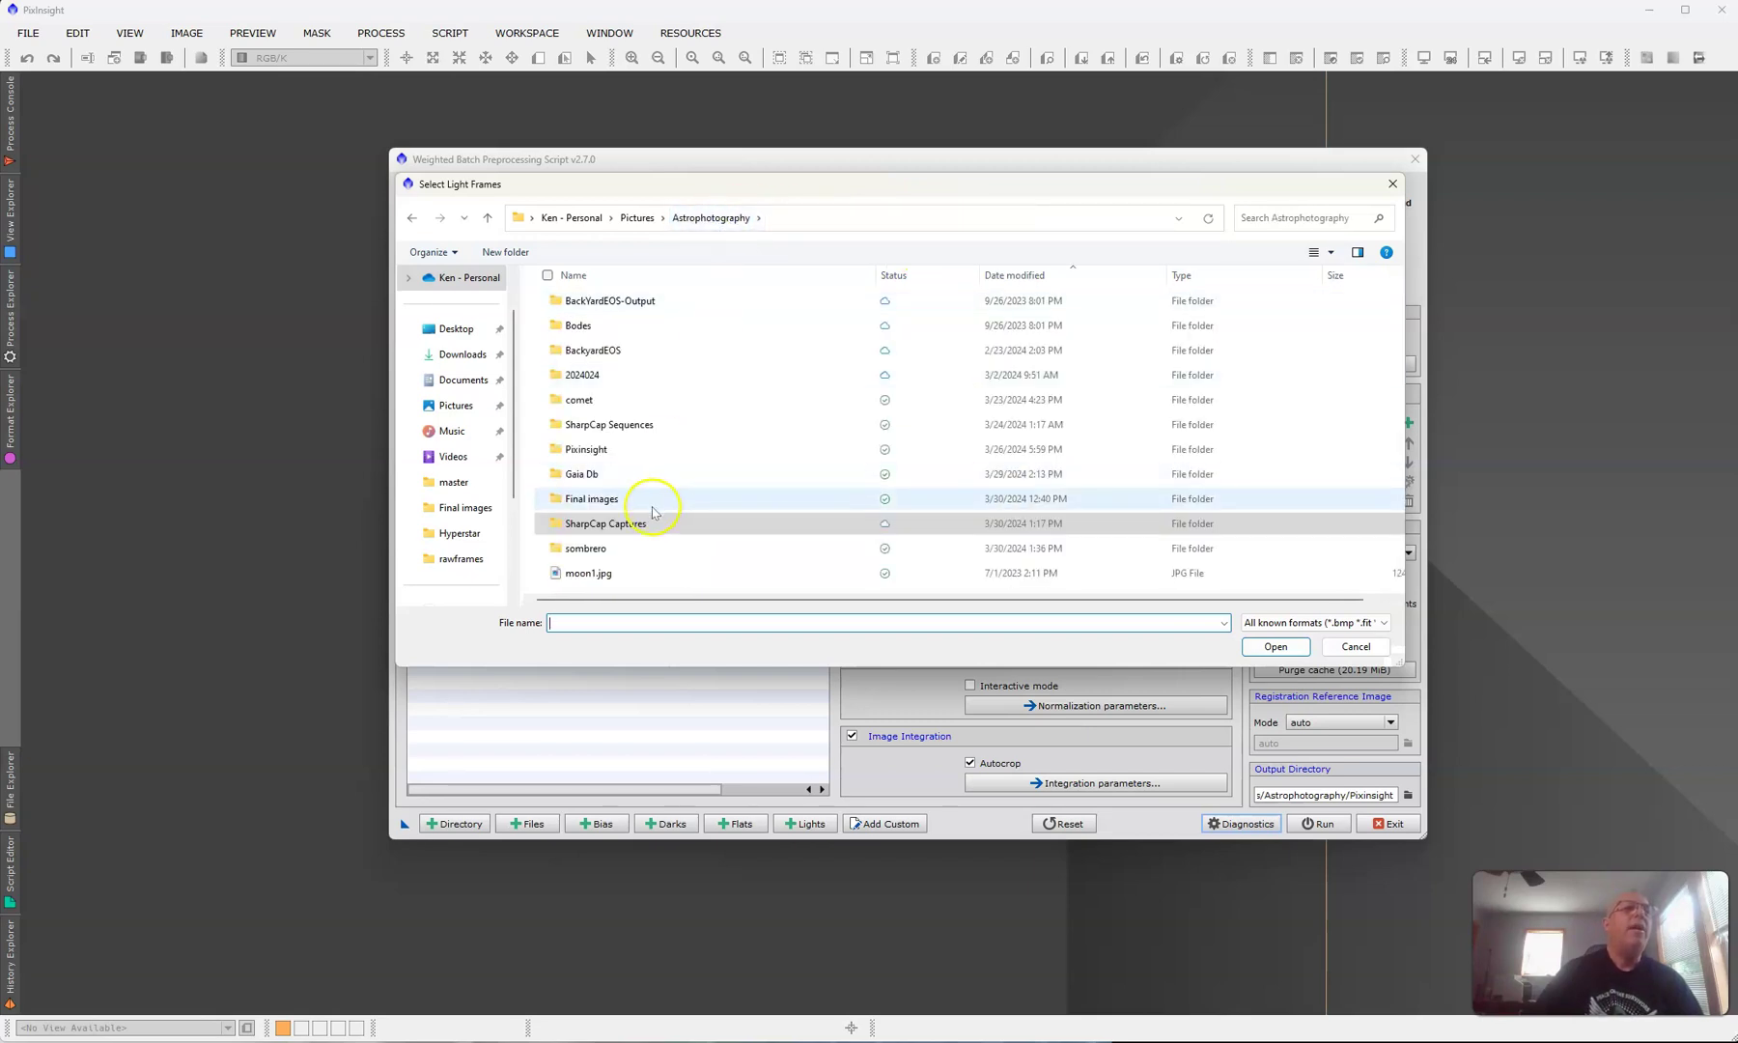
{"action": "left_click", "coordinate": [572, 552]}
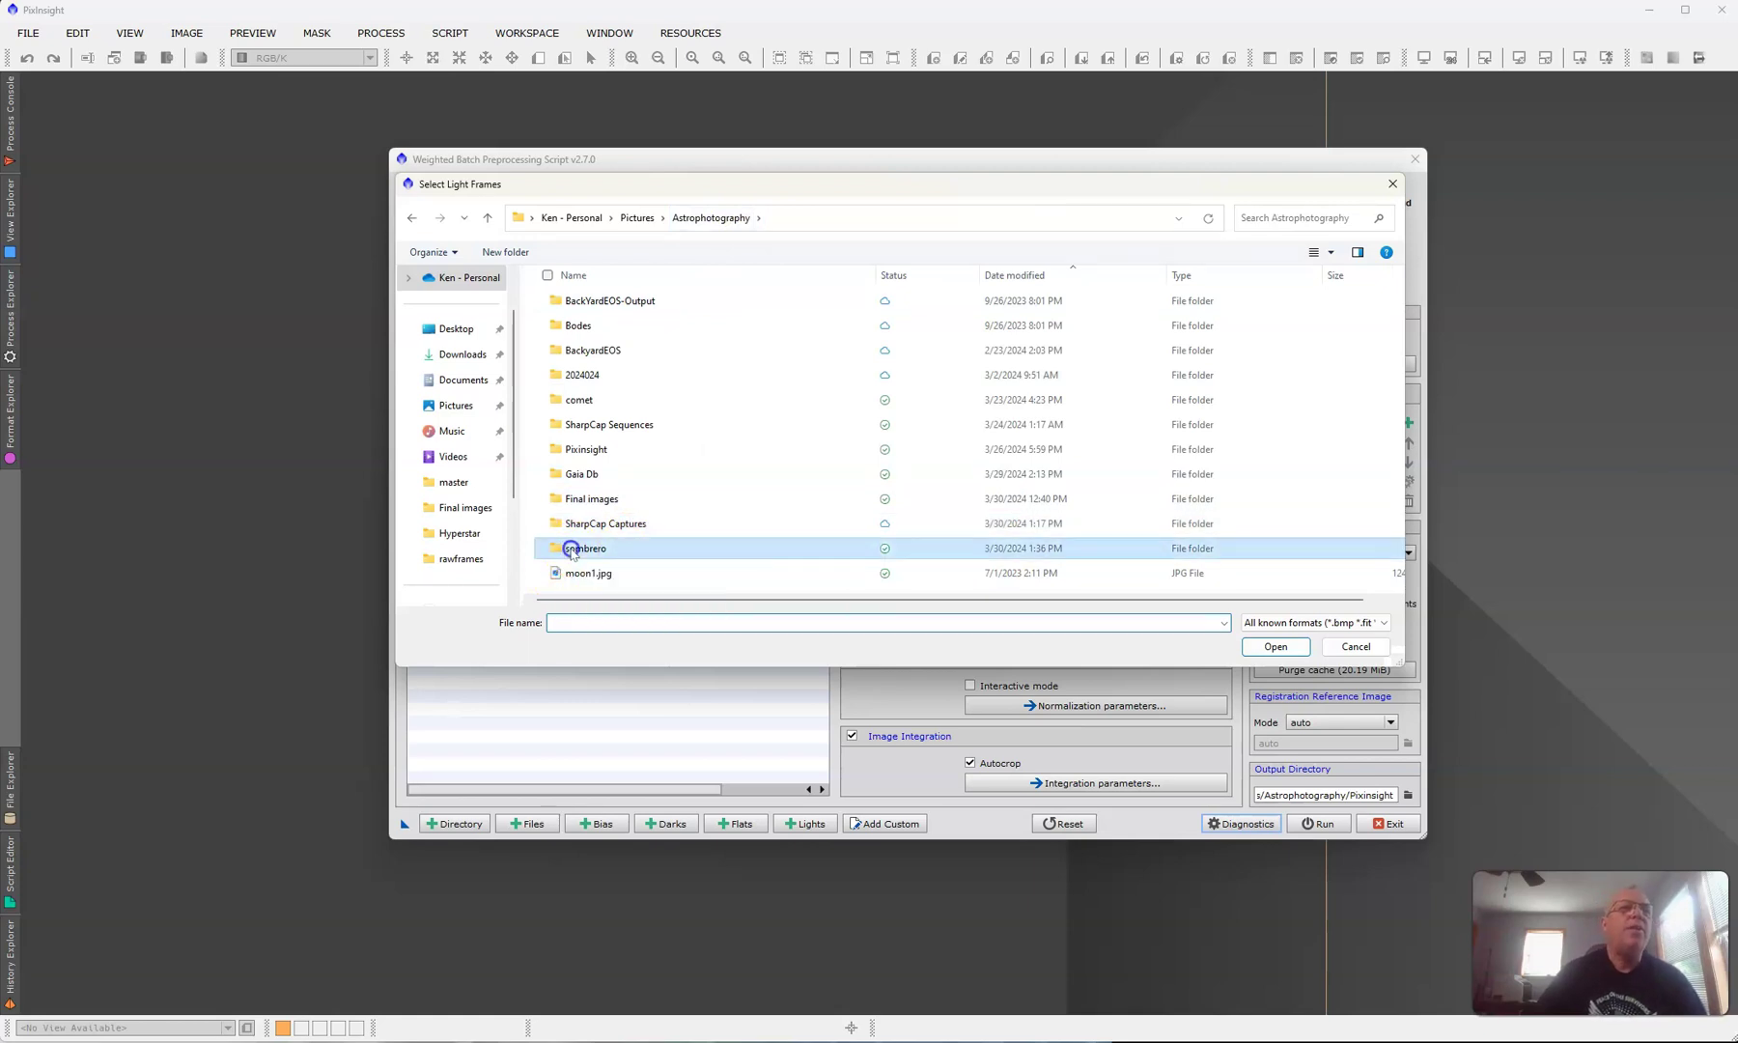
{"action": "left_click", "coordinate": [572, 549]}
{"action": "double_click", "coordinate": [572, 549]}
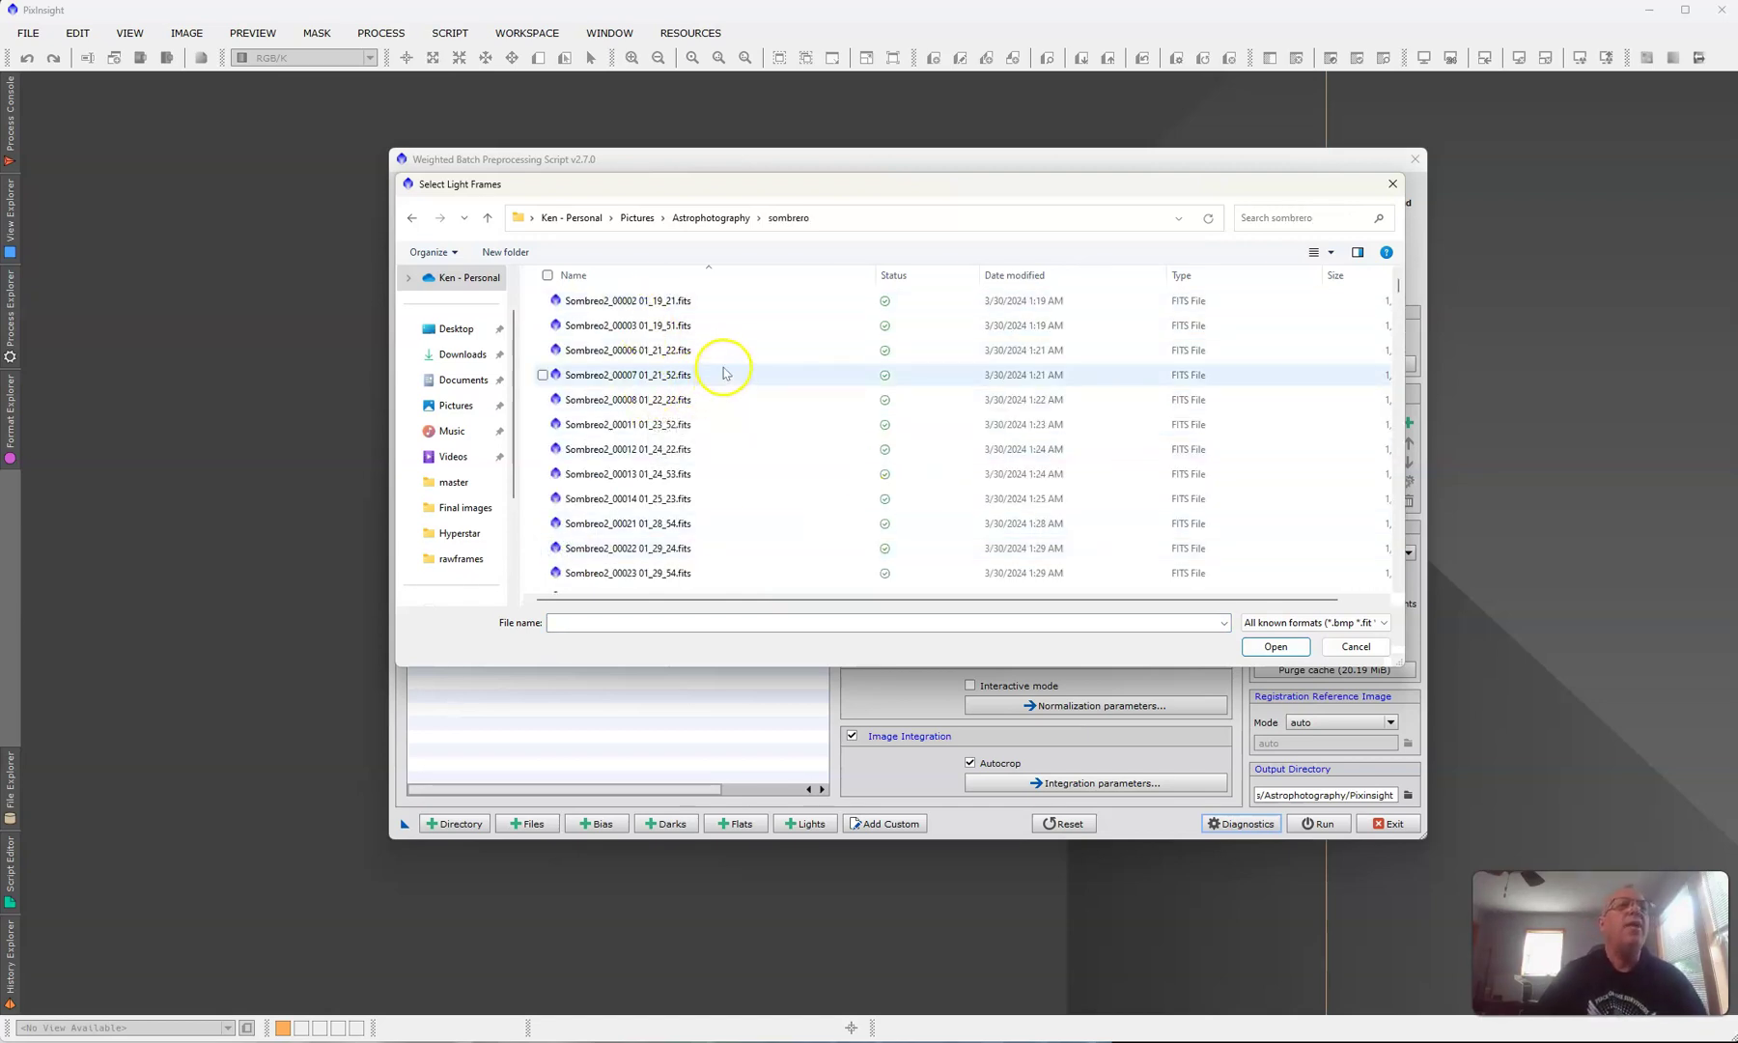
{"action": "left_click", "coordinate": [670, 325]}
{"action": "key", "text": "ctrl+a"}
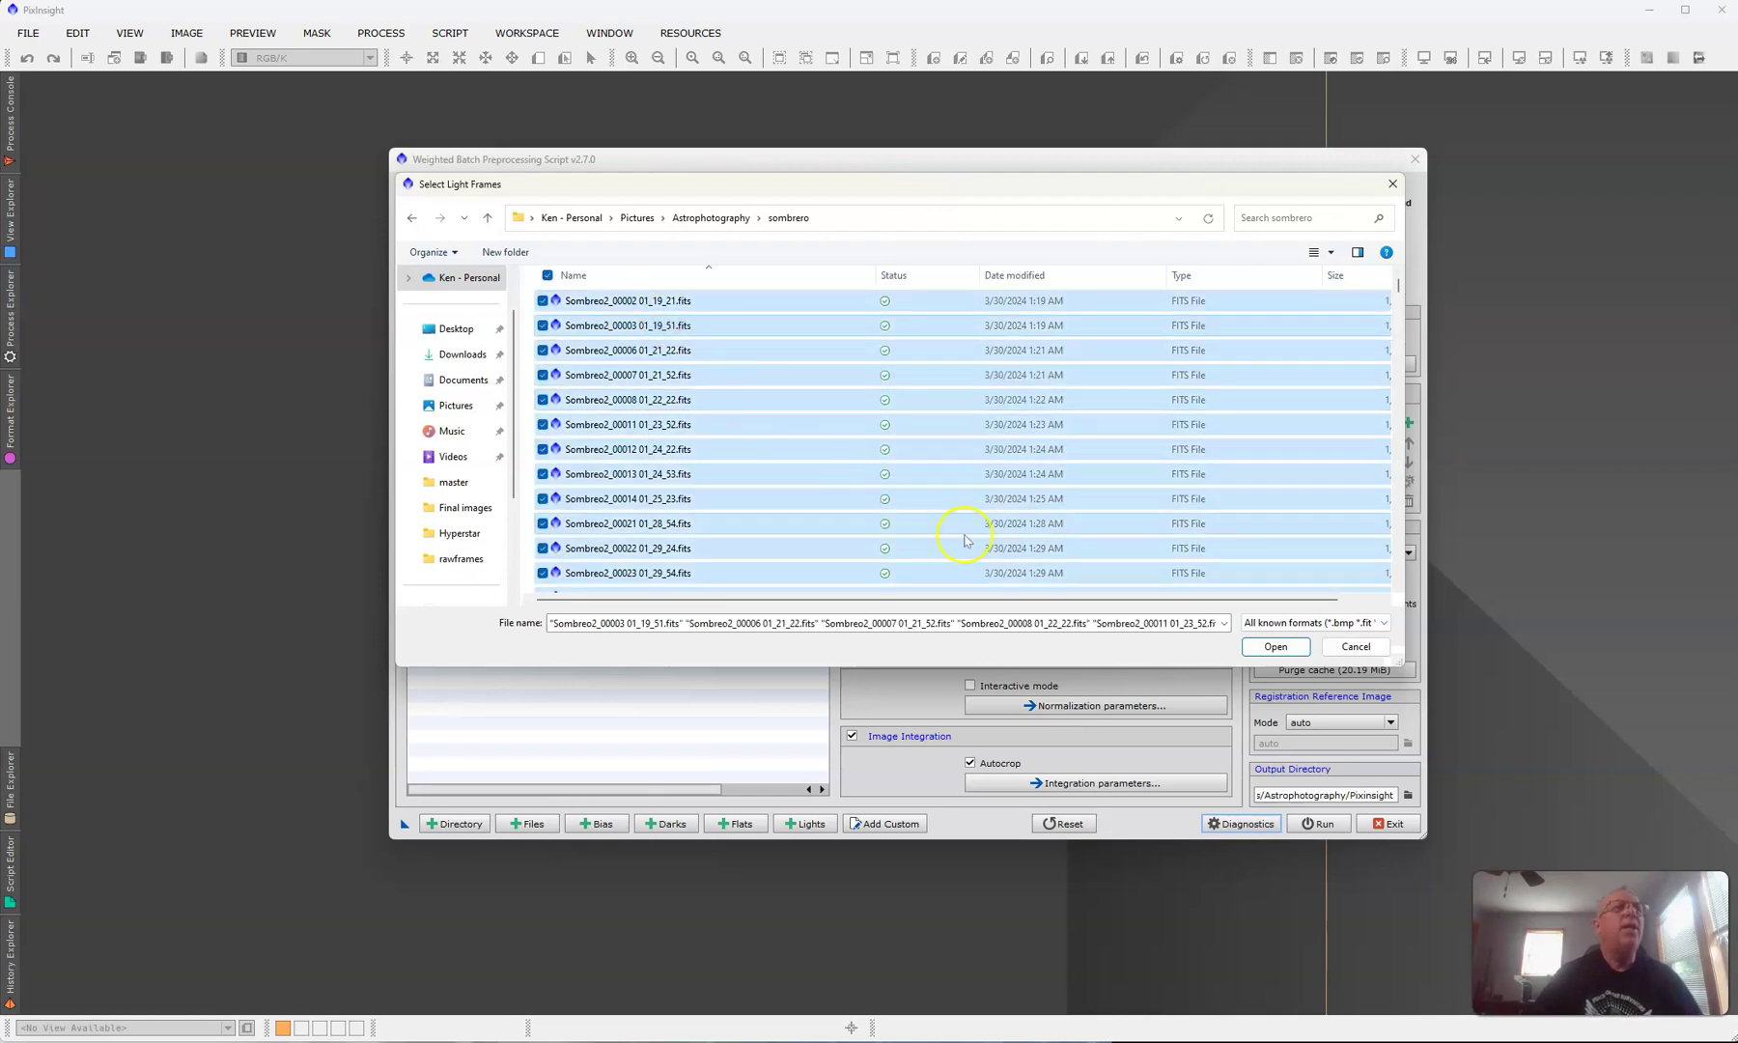
{"action": "left_click", "coordinate": [1297, 653]}
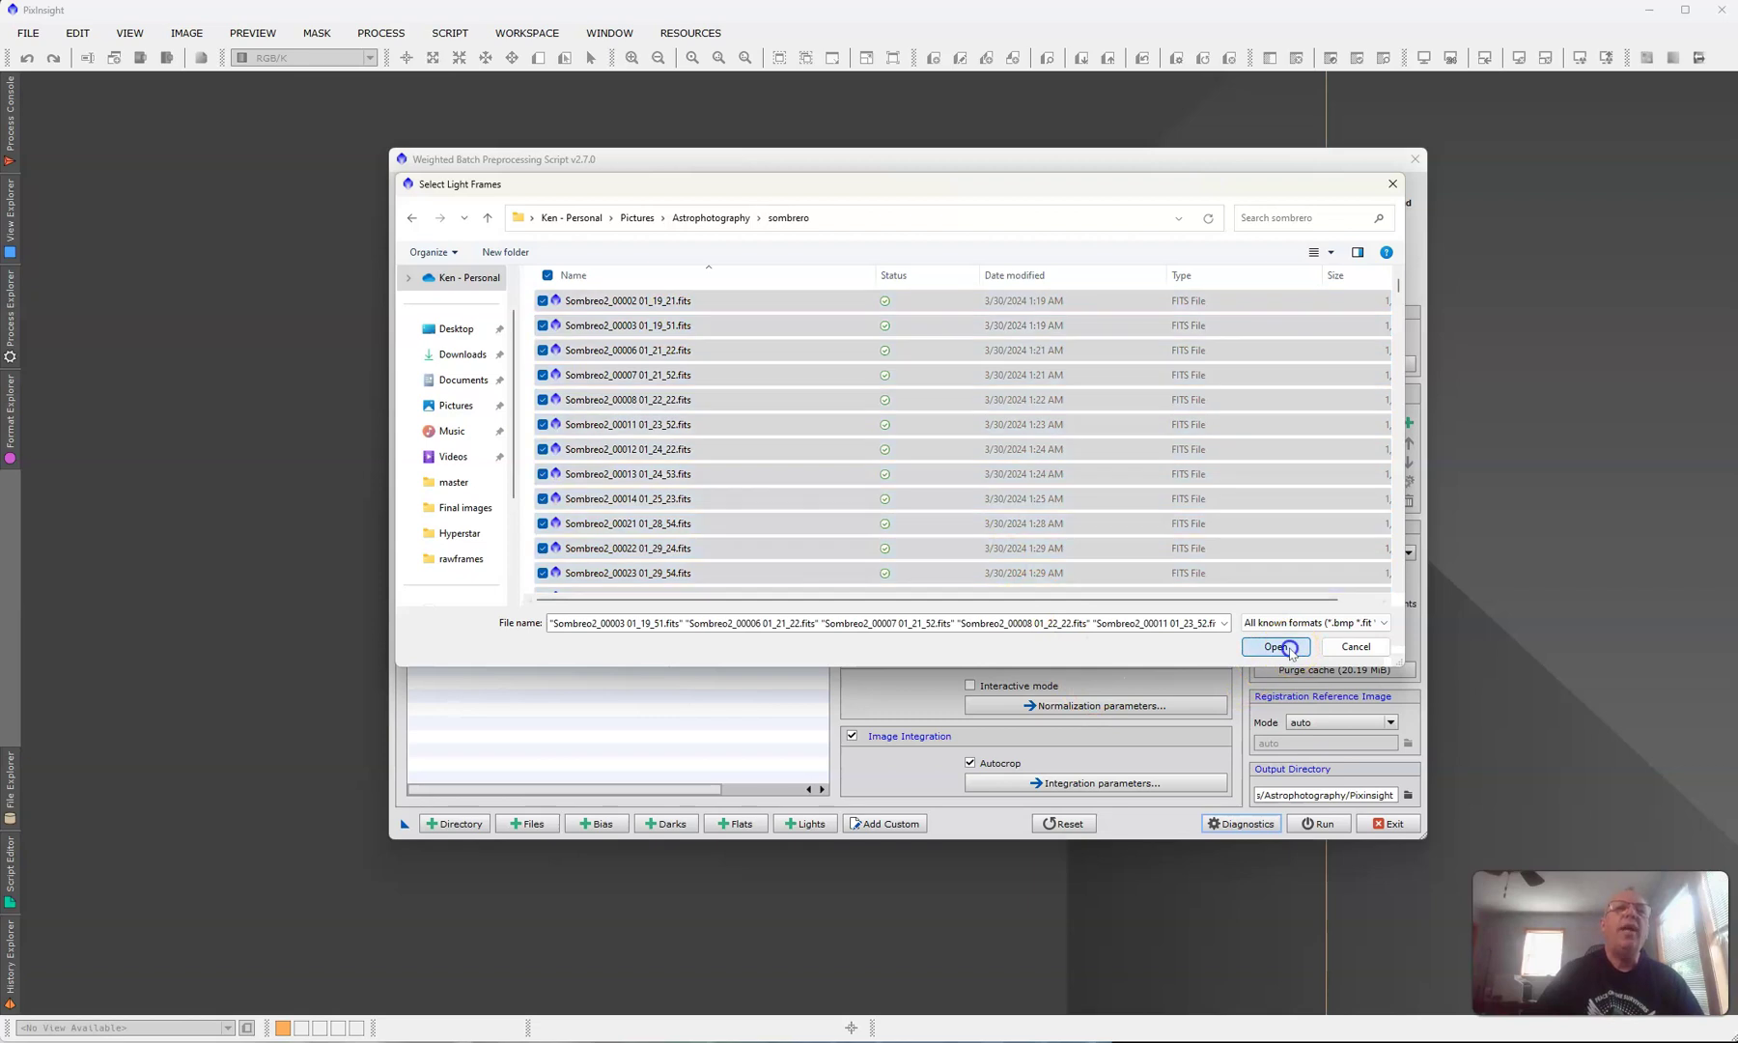
{"action": "left_click", "coordinate": [721, 642]}
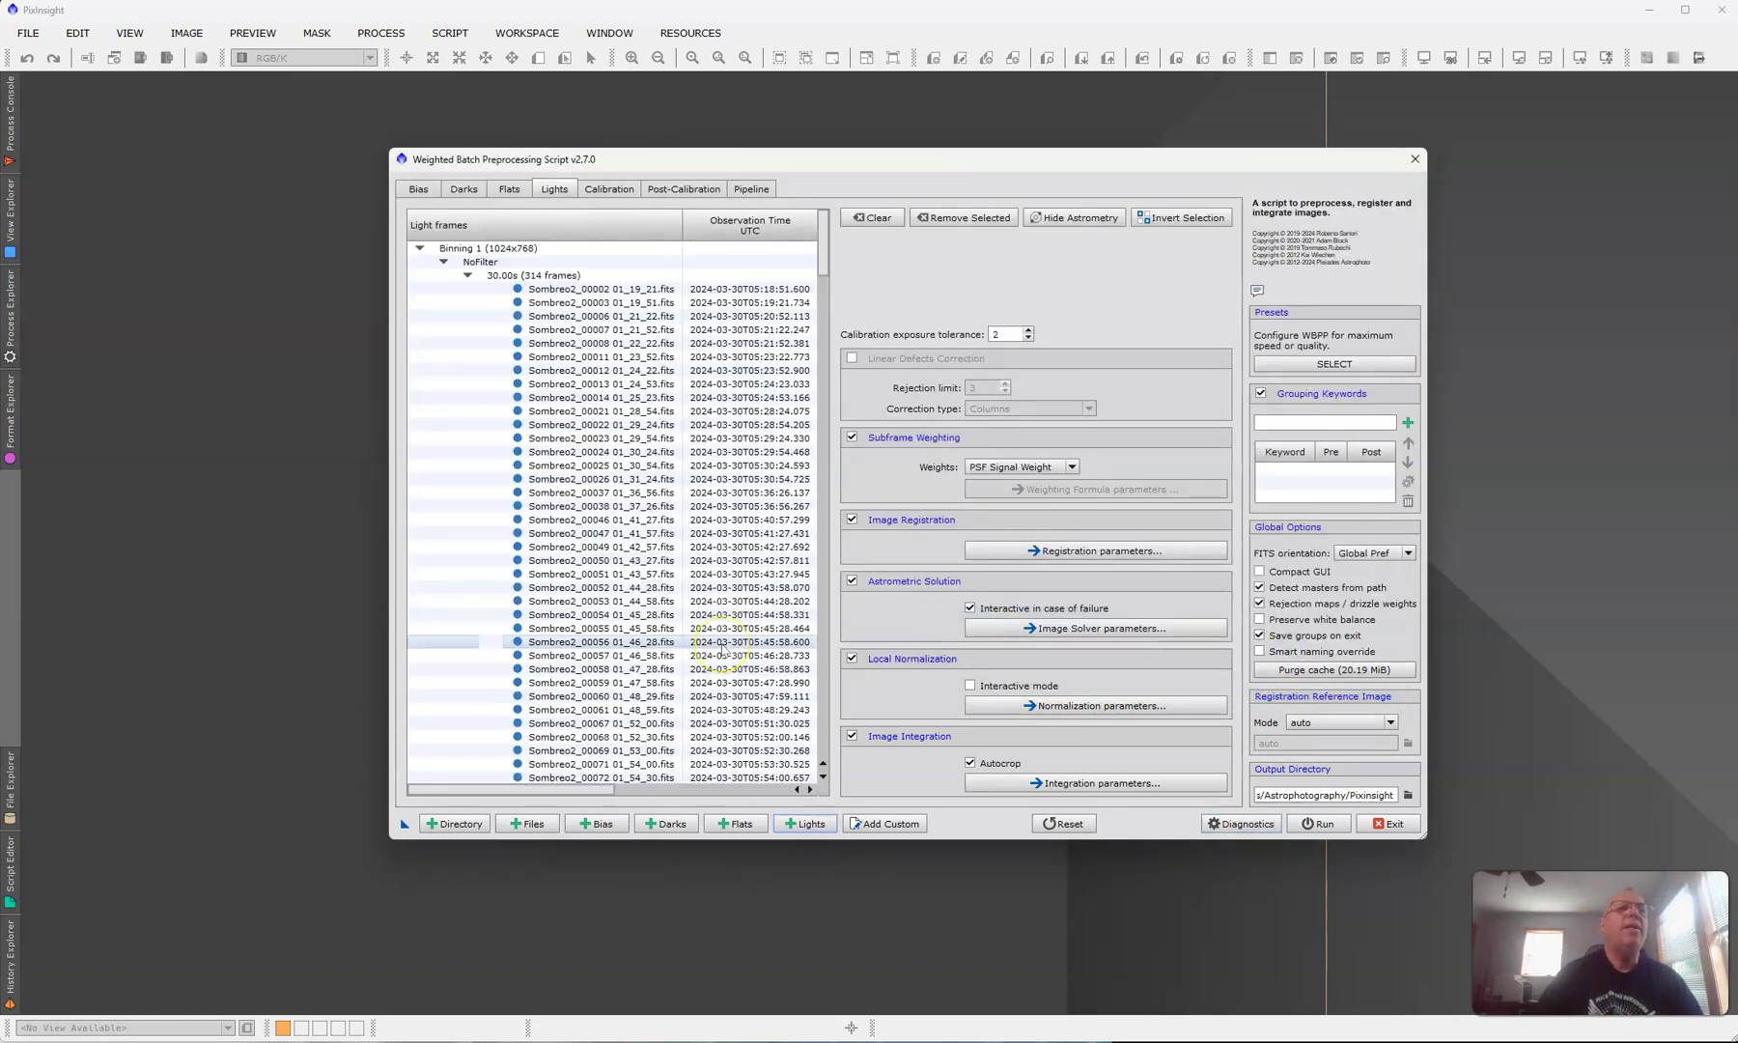
{"action": "left_click", "coordinate": [731, 383]}
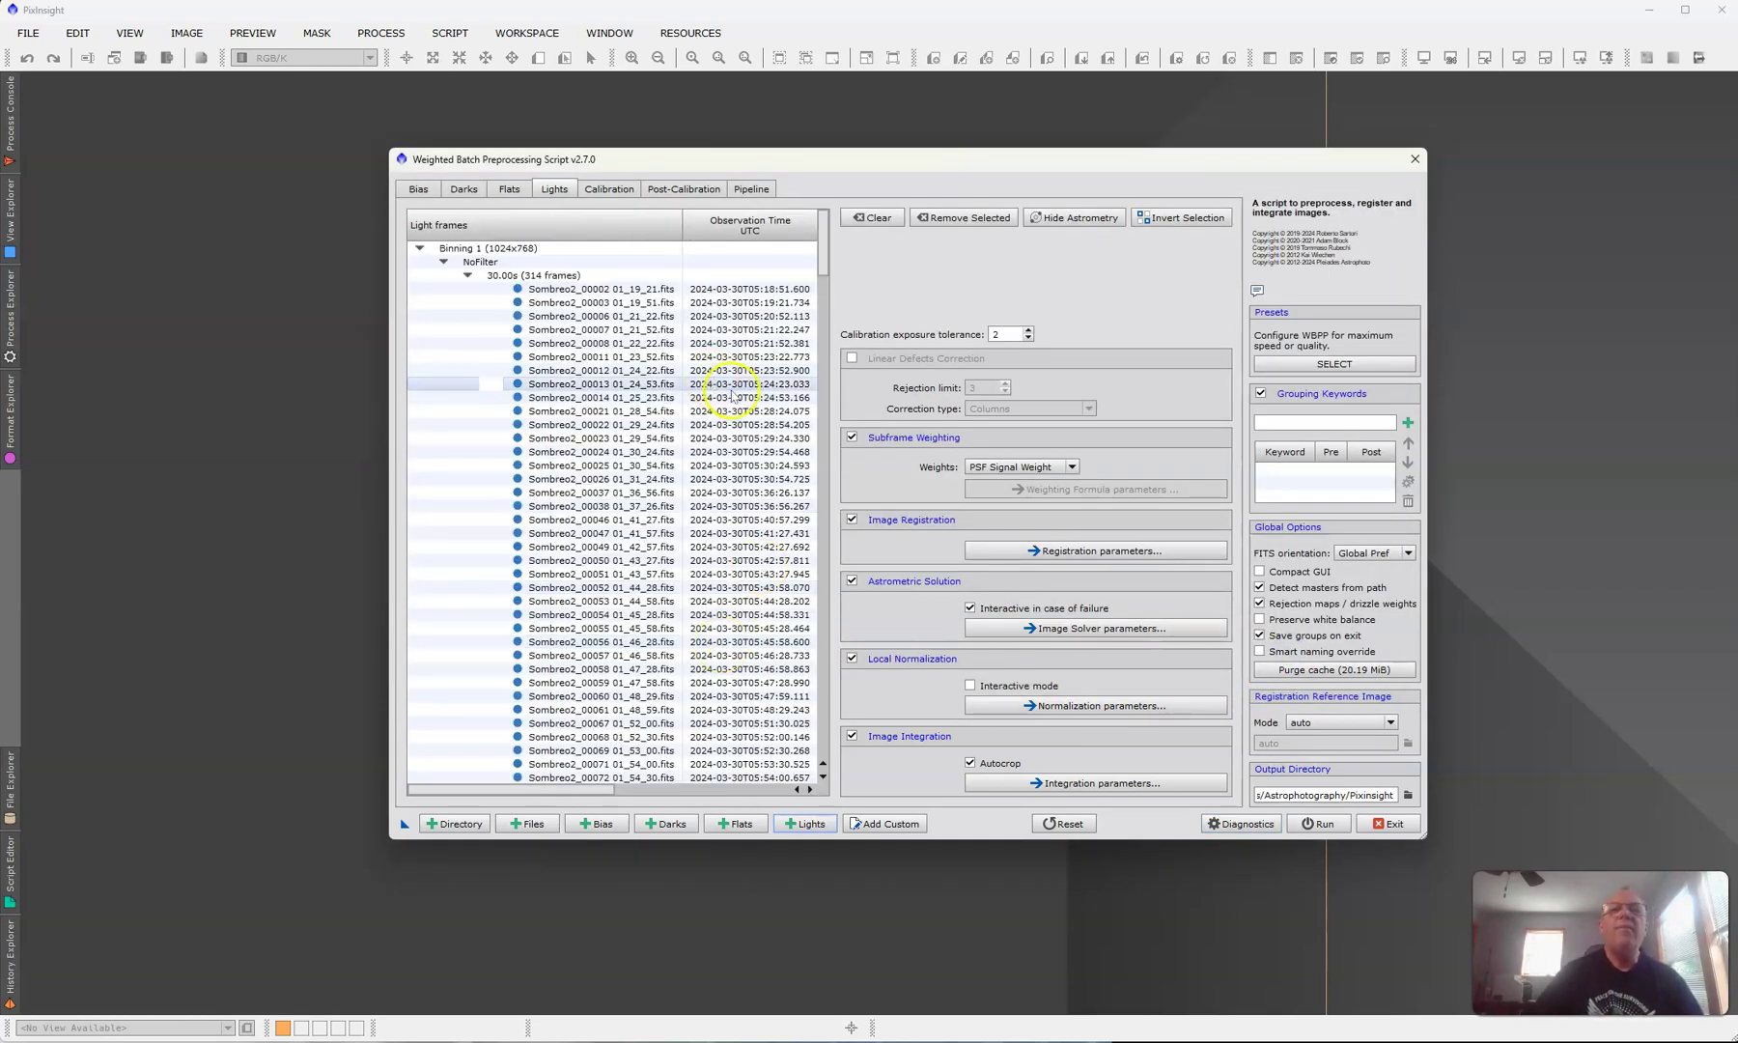
{"action": "left_click", "coordinate": [733, 397]}
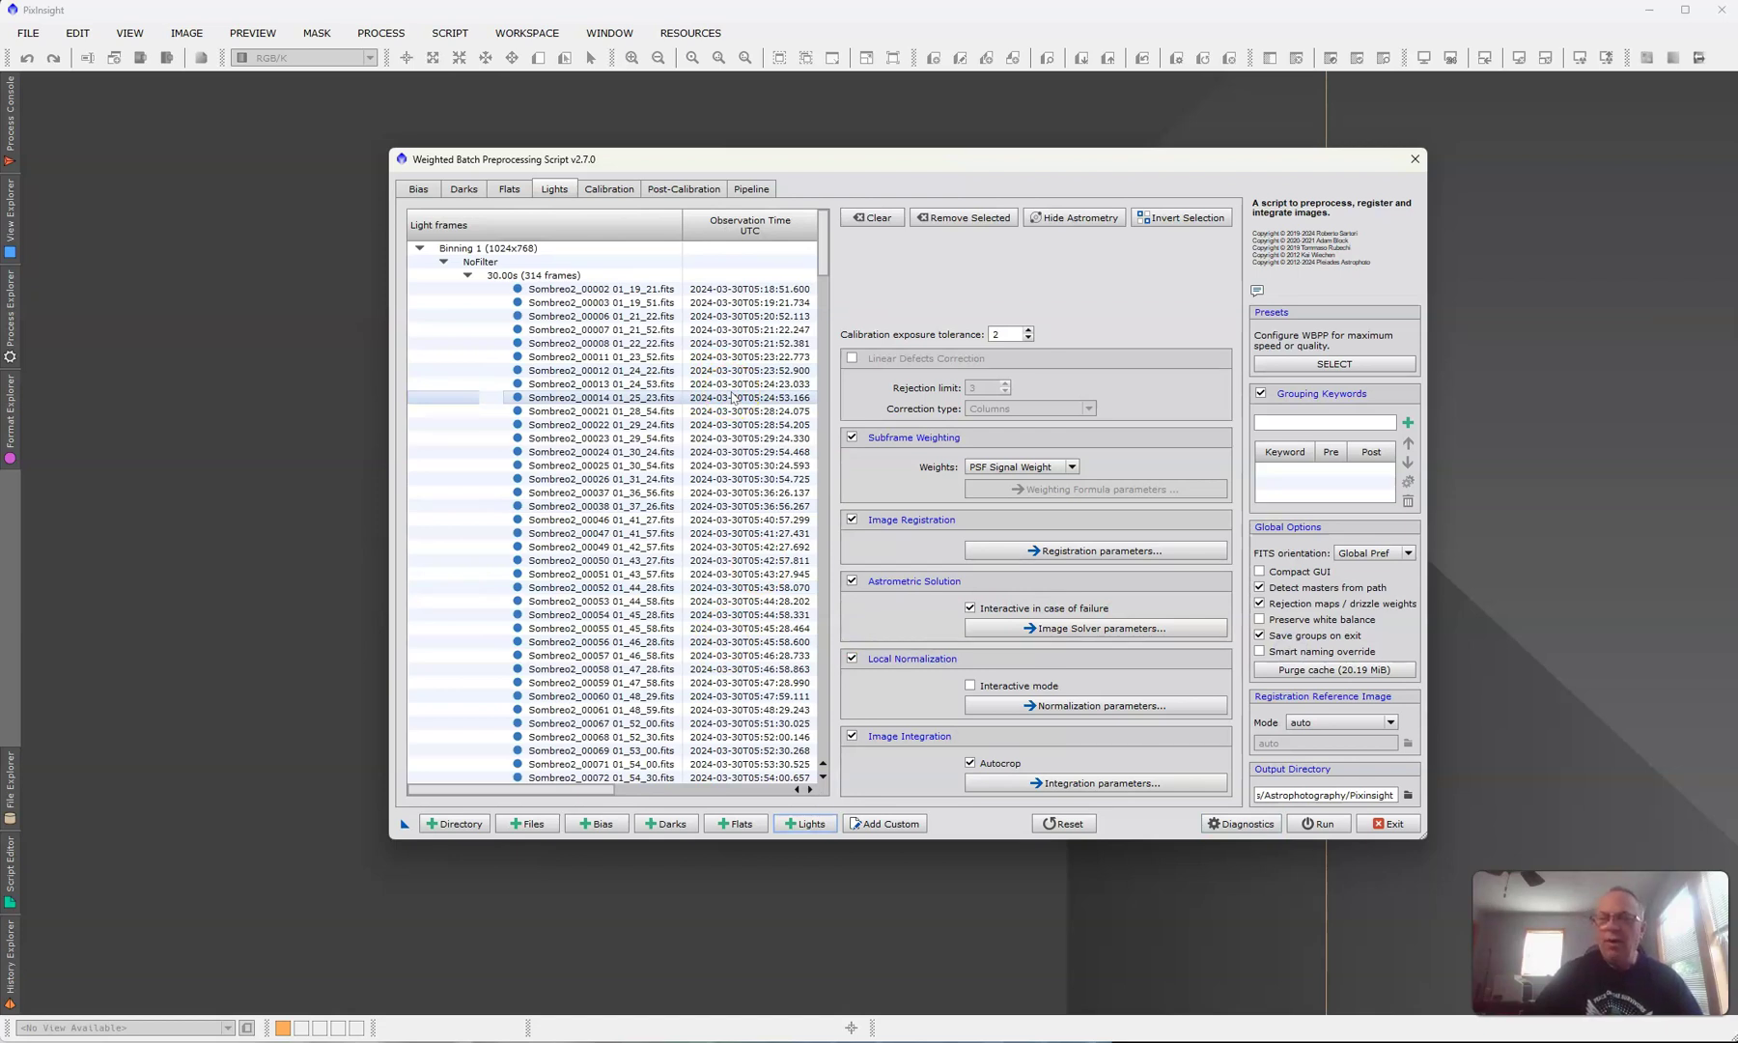
{"action": "left_click", "coordinate": [729, 333]}
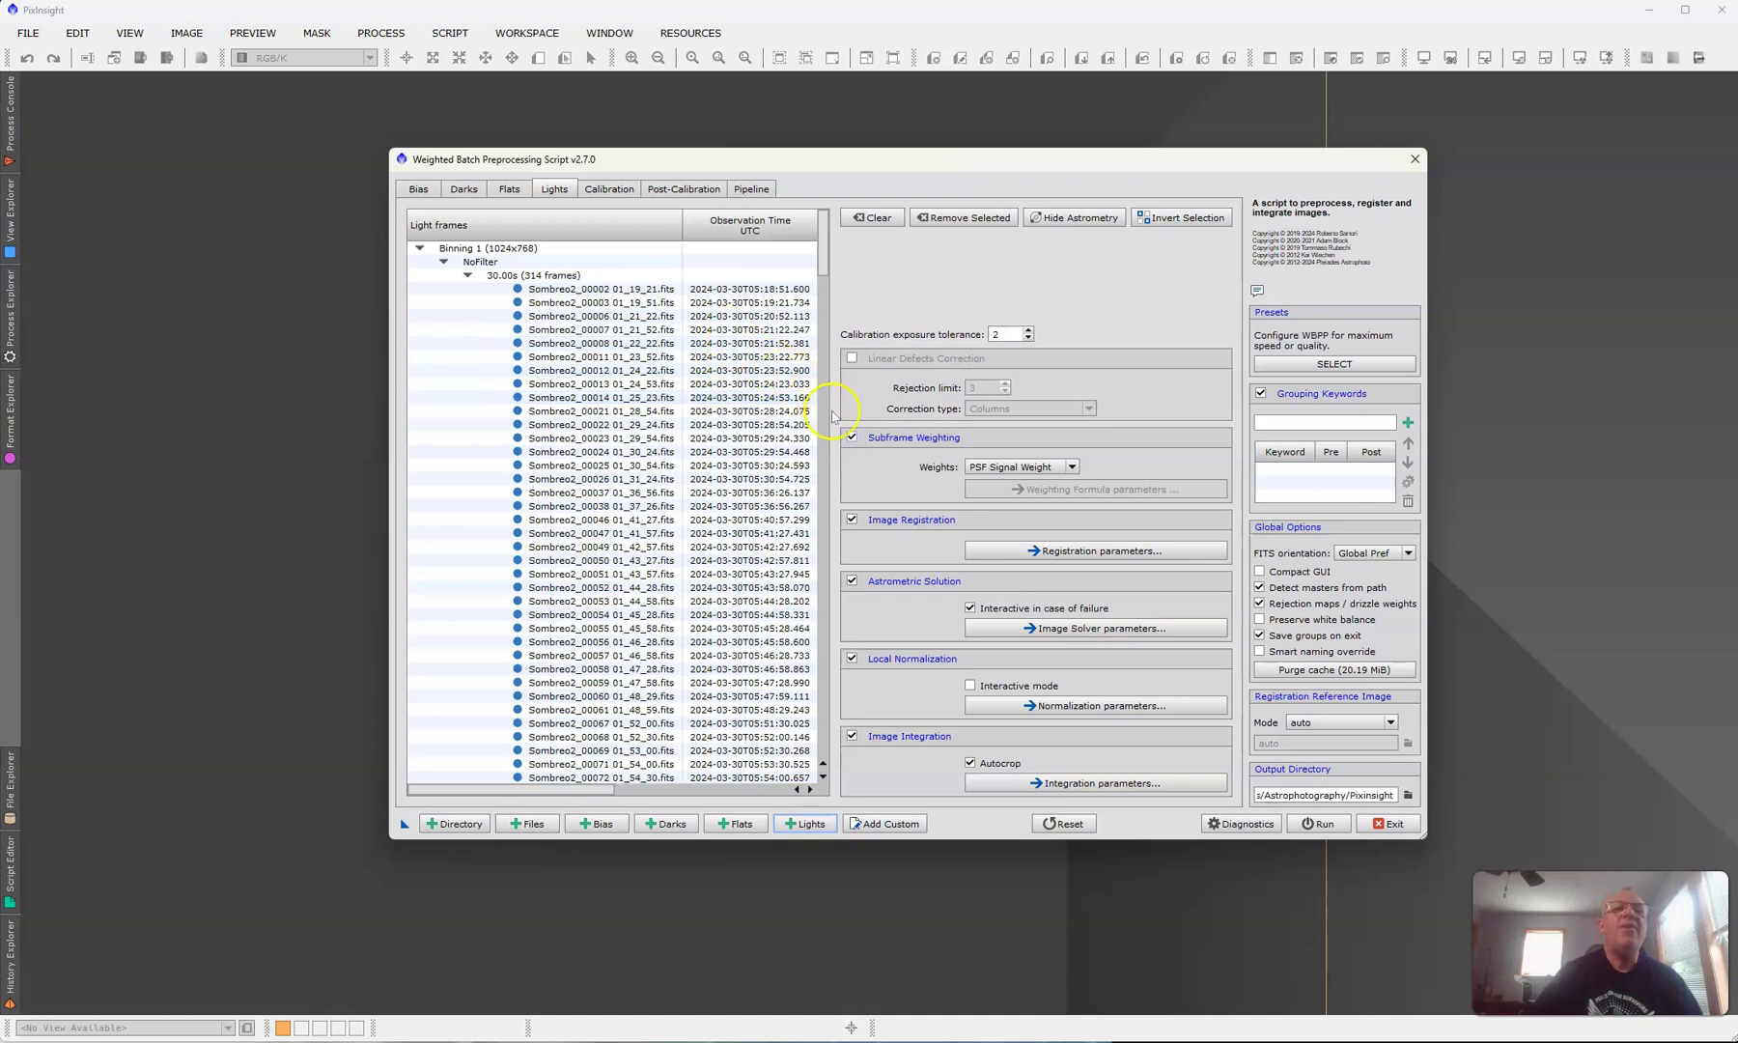
{"action": "left_click", "coordinate": [690, 318]}
{"action": "left_click", "coordinate": [956, 393]}
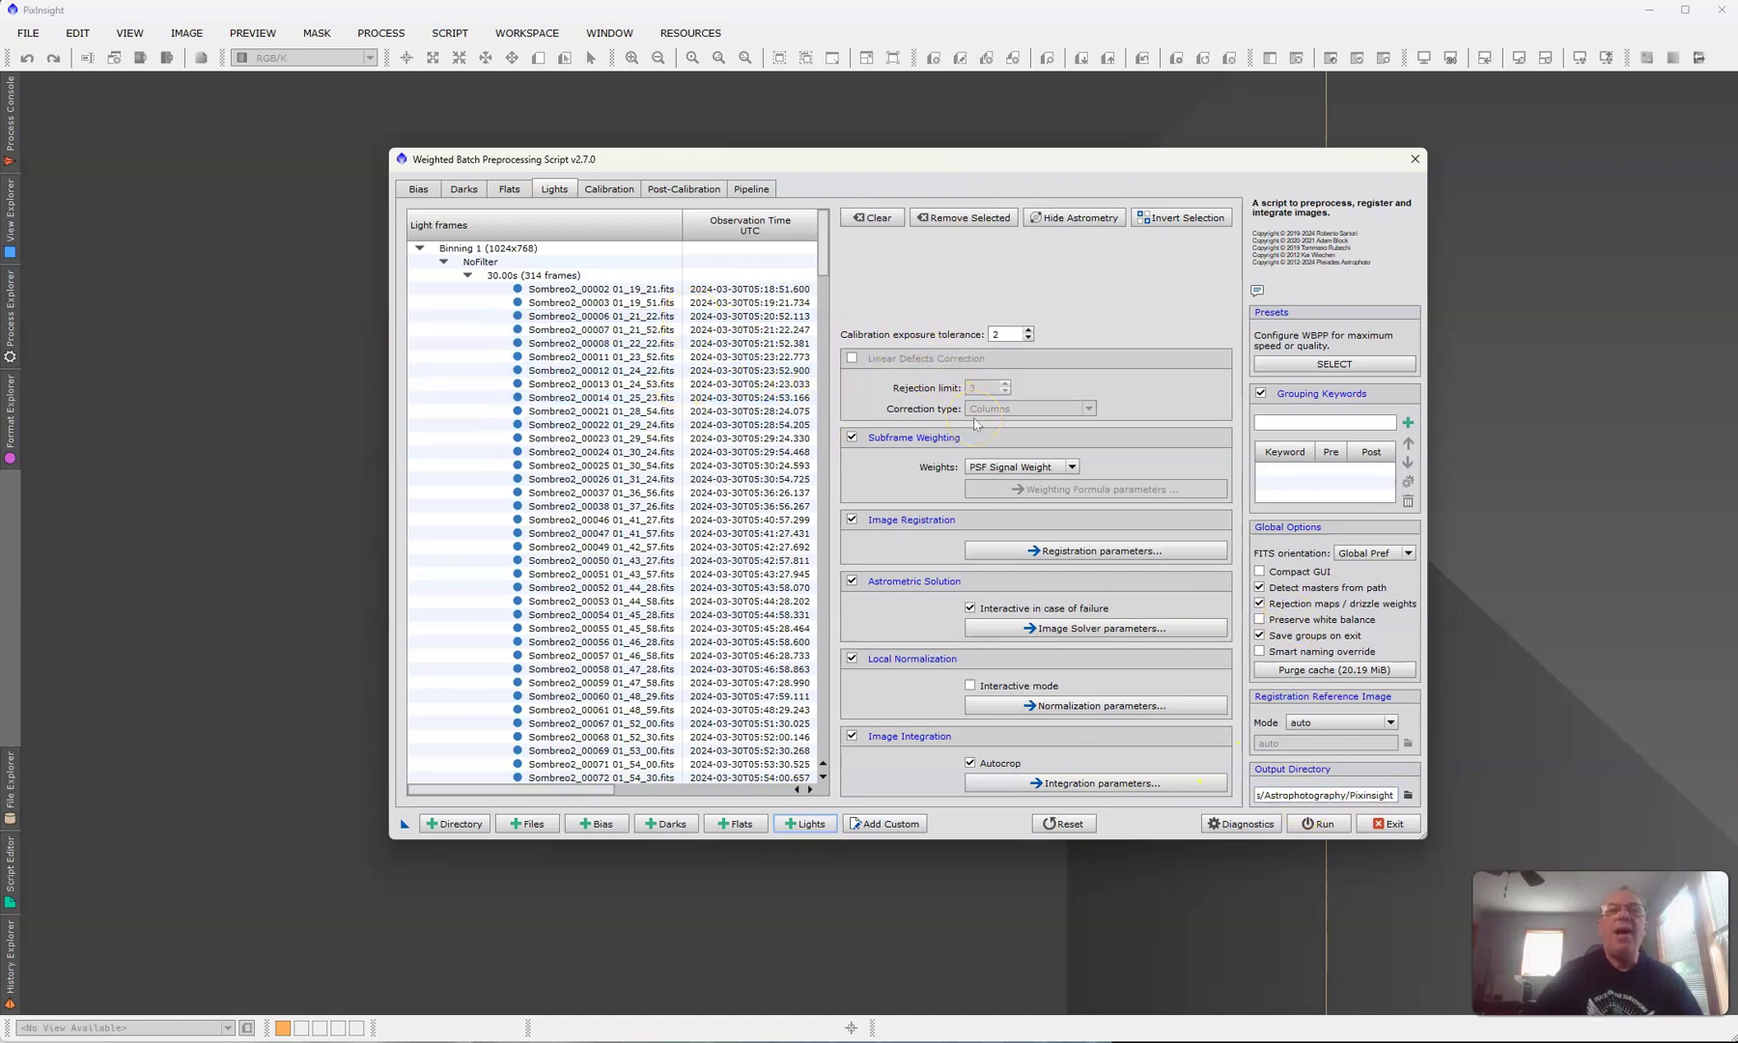
Step: Run the batch preprocessing, read through the diagnostic messages and continue with the execution
{"action": "left_click", "coordinate": [1320, 828]}
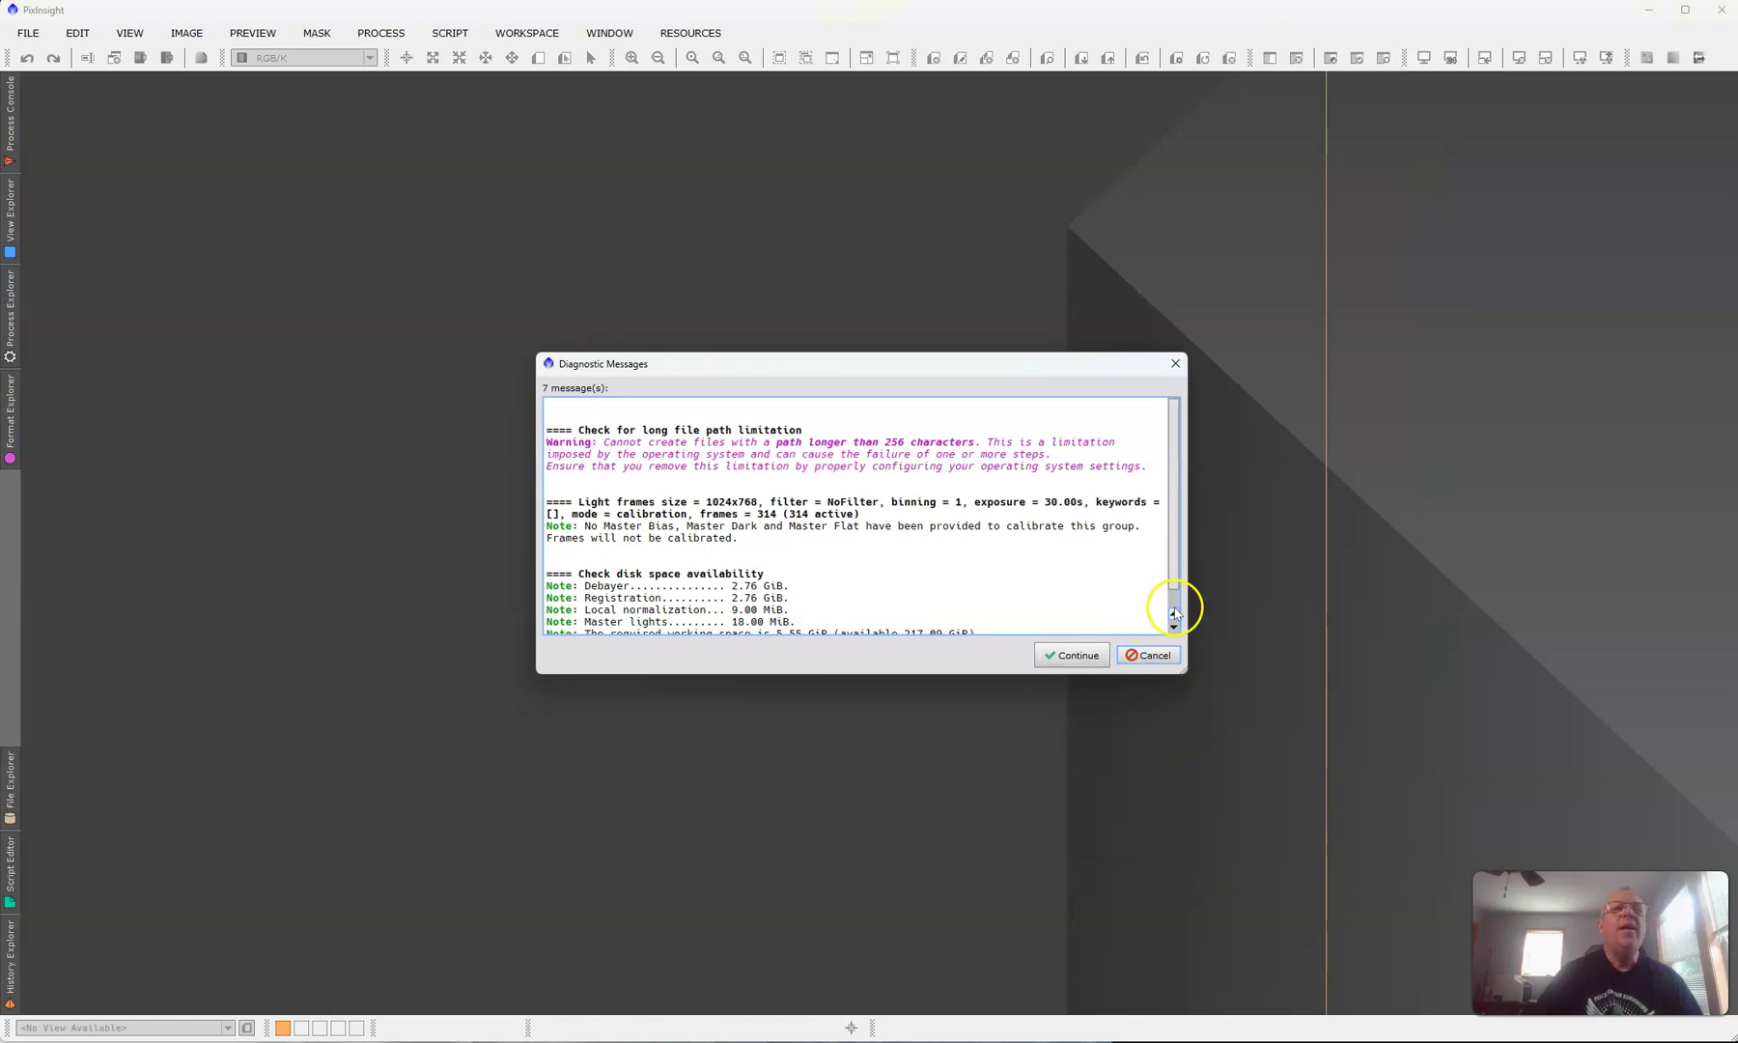
{"action": "left_click", "coordinate": [1174, 608]}
{"action": "scroll", "coordinate": [1174, 606], "scroll_direction": "down", "scroll_amount": 1}
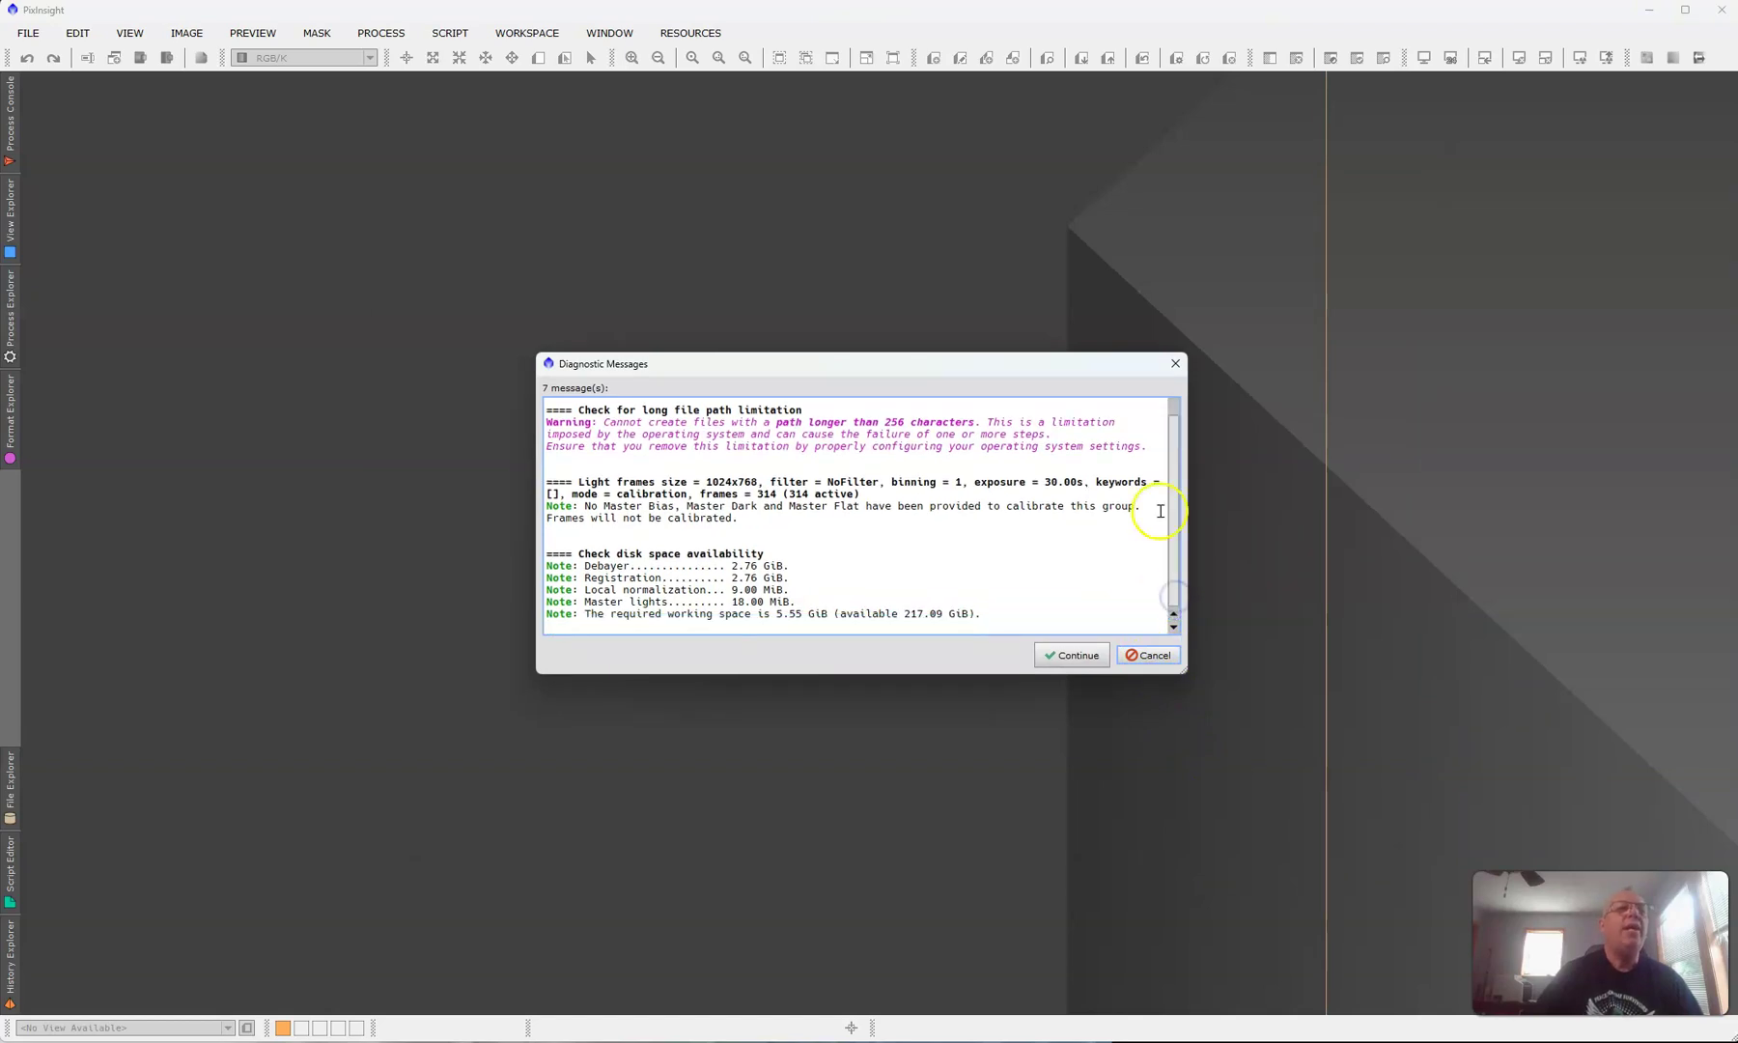
{"action": "left_click", "coordinate": [1080, 656]}
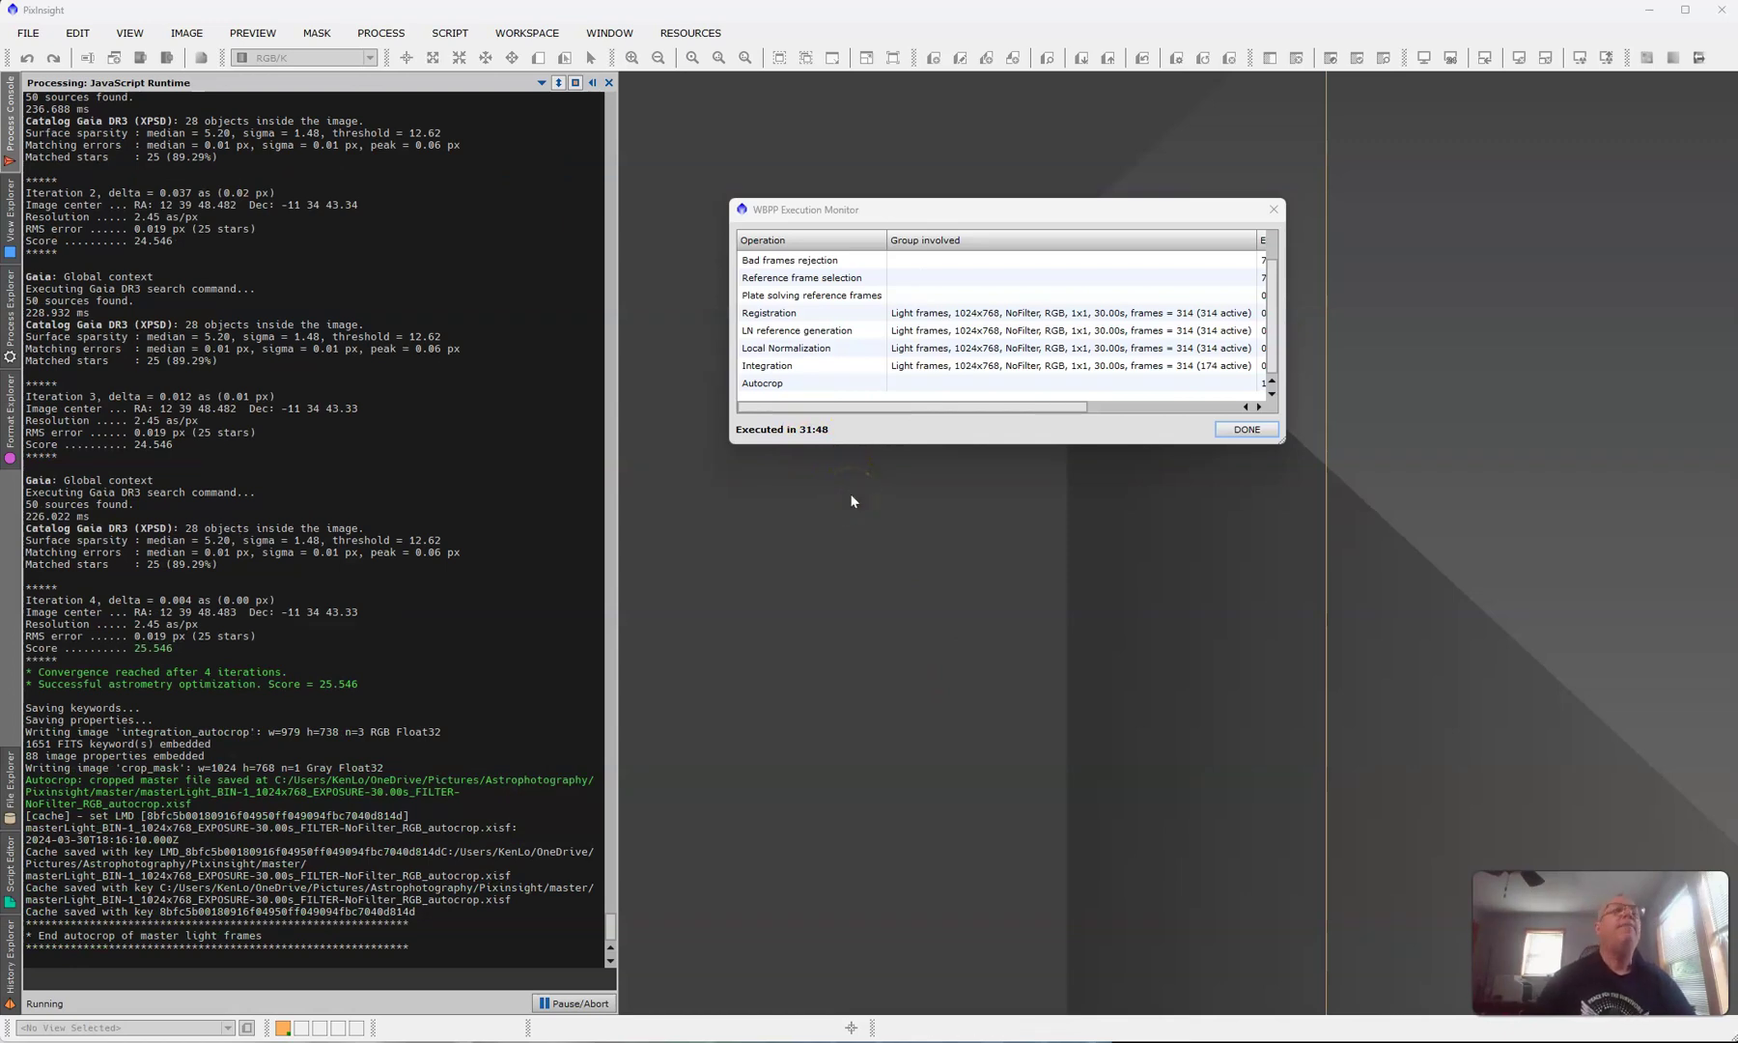
Step: Review the status and notes of each operation in the execution monitor, and dismiss it and the Smart Report
{"action": "left_click_drag", "start_coordinate": [1278, 291], "coordinate": [1276, 264]}
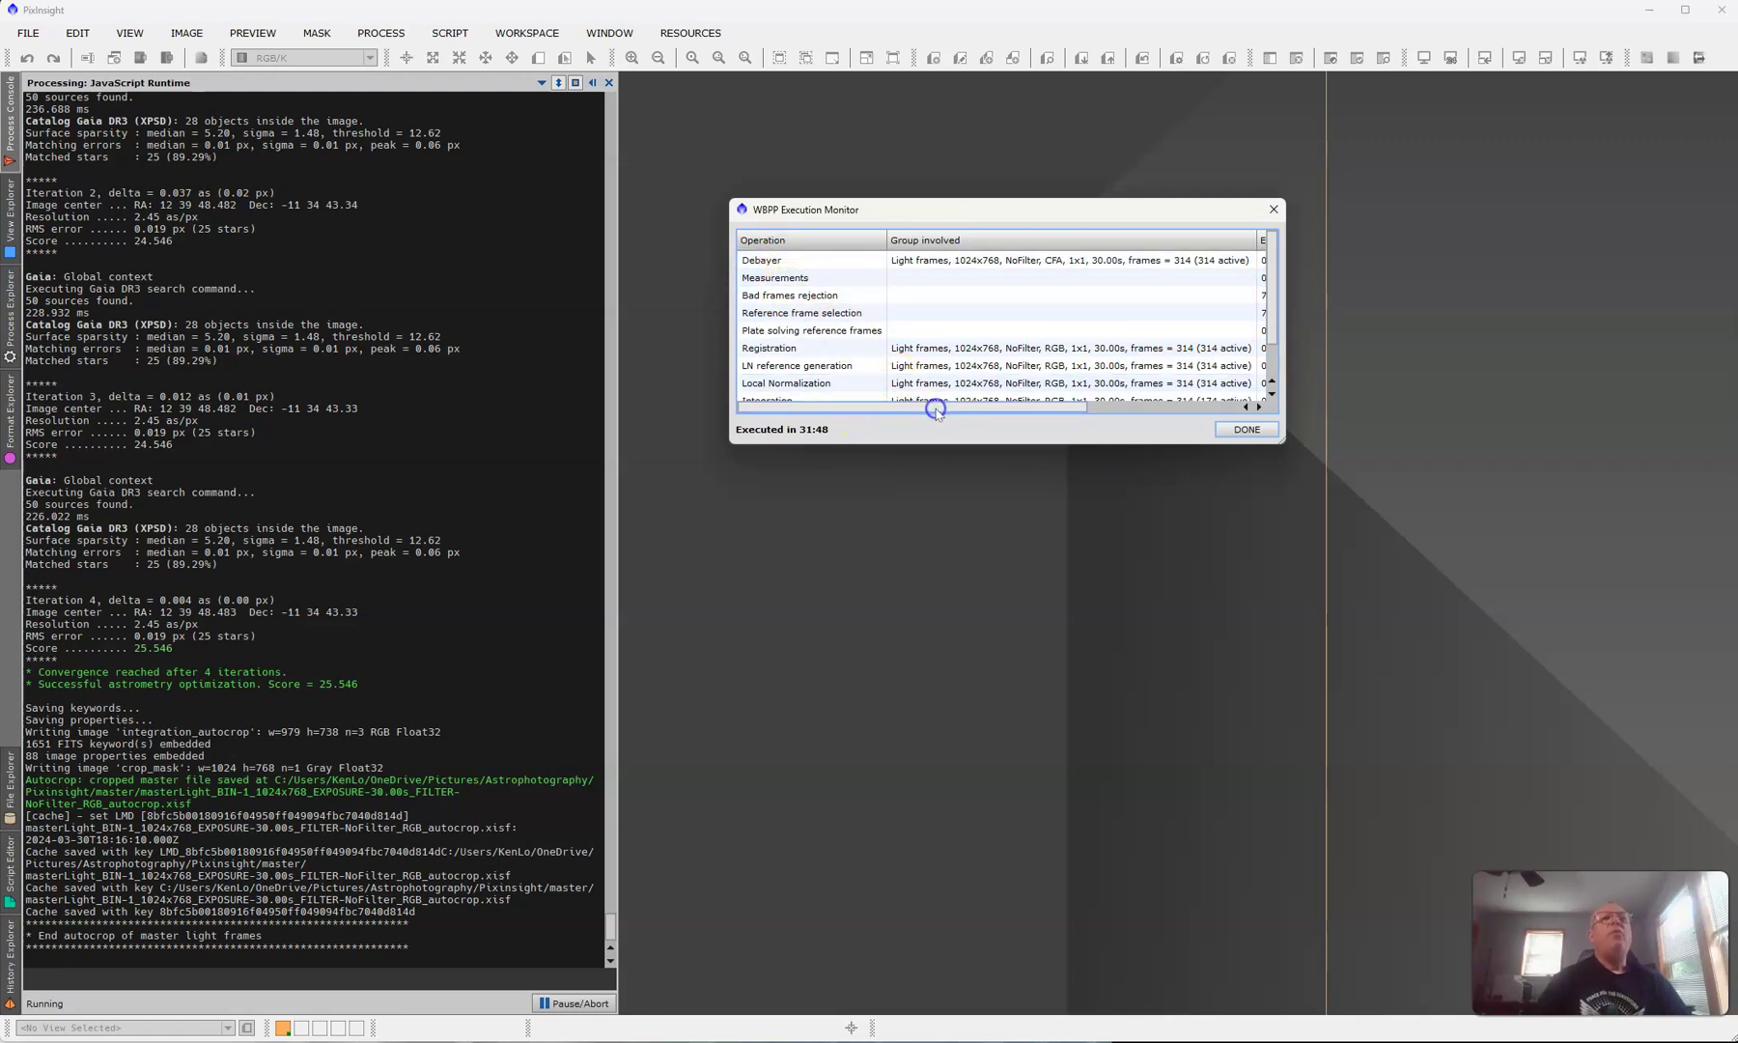
{"action": "left_click_drag", "start_coordinate": [935, 407], "coordinate": [1098, 432]}
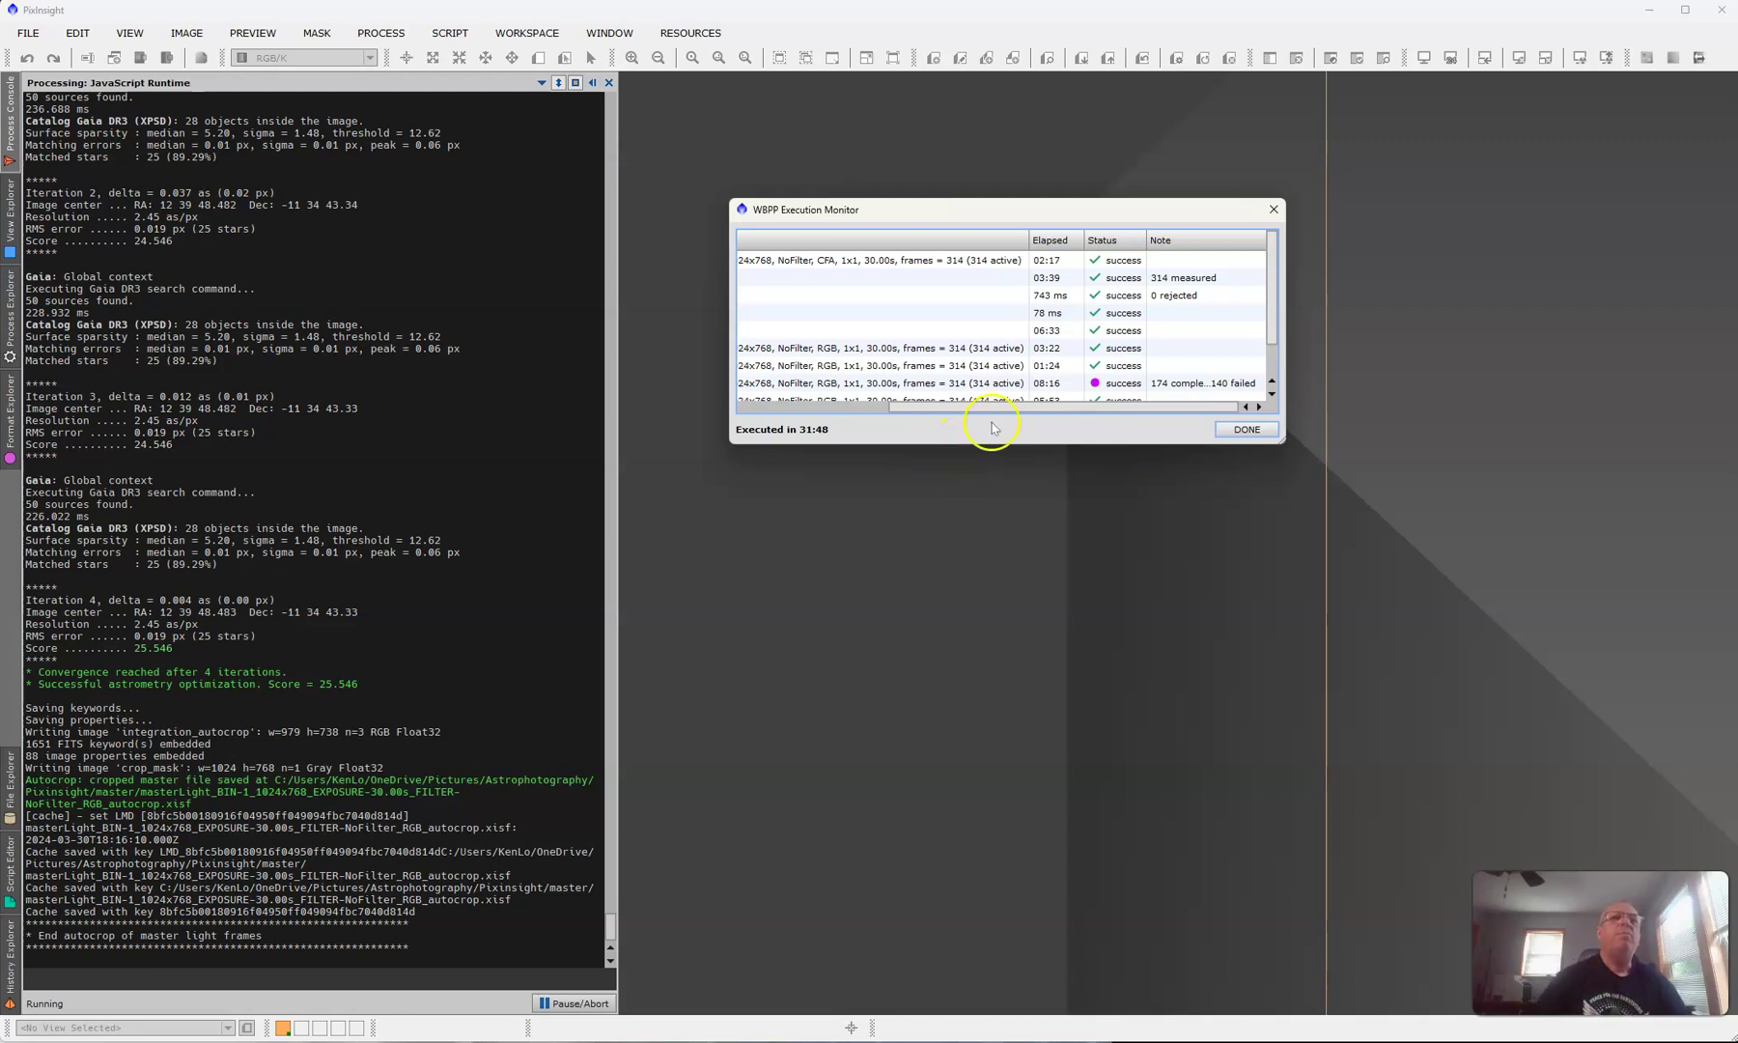
{"action": "scroll", "coordinate": [1275, 314], "scroll_direction": "down", "scroll_amount": 1}
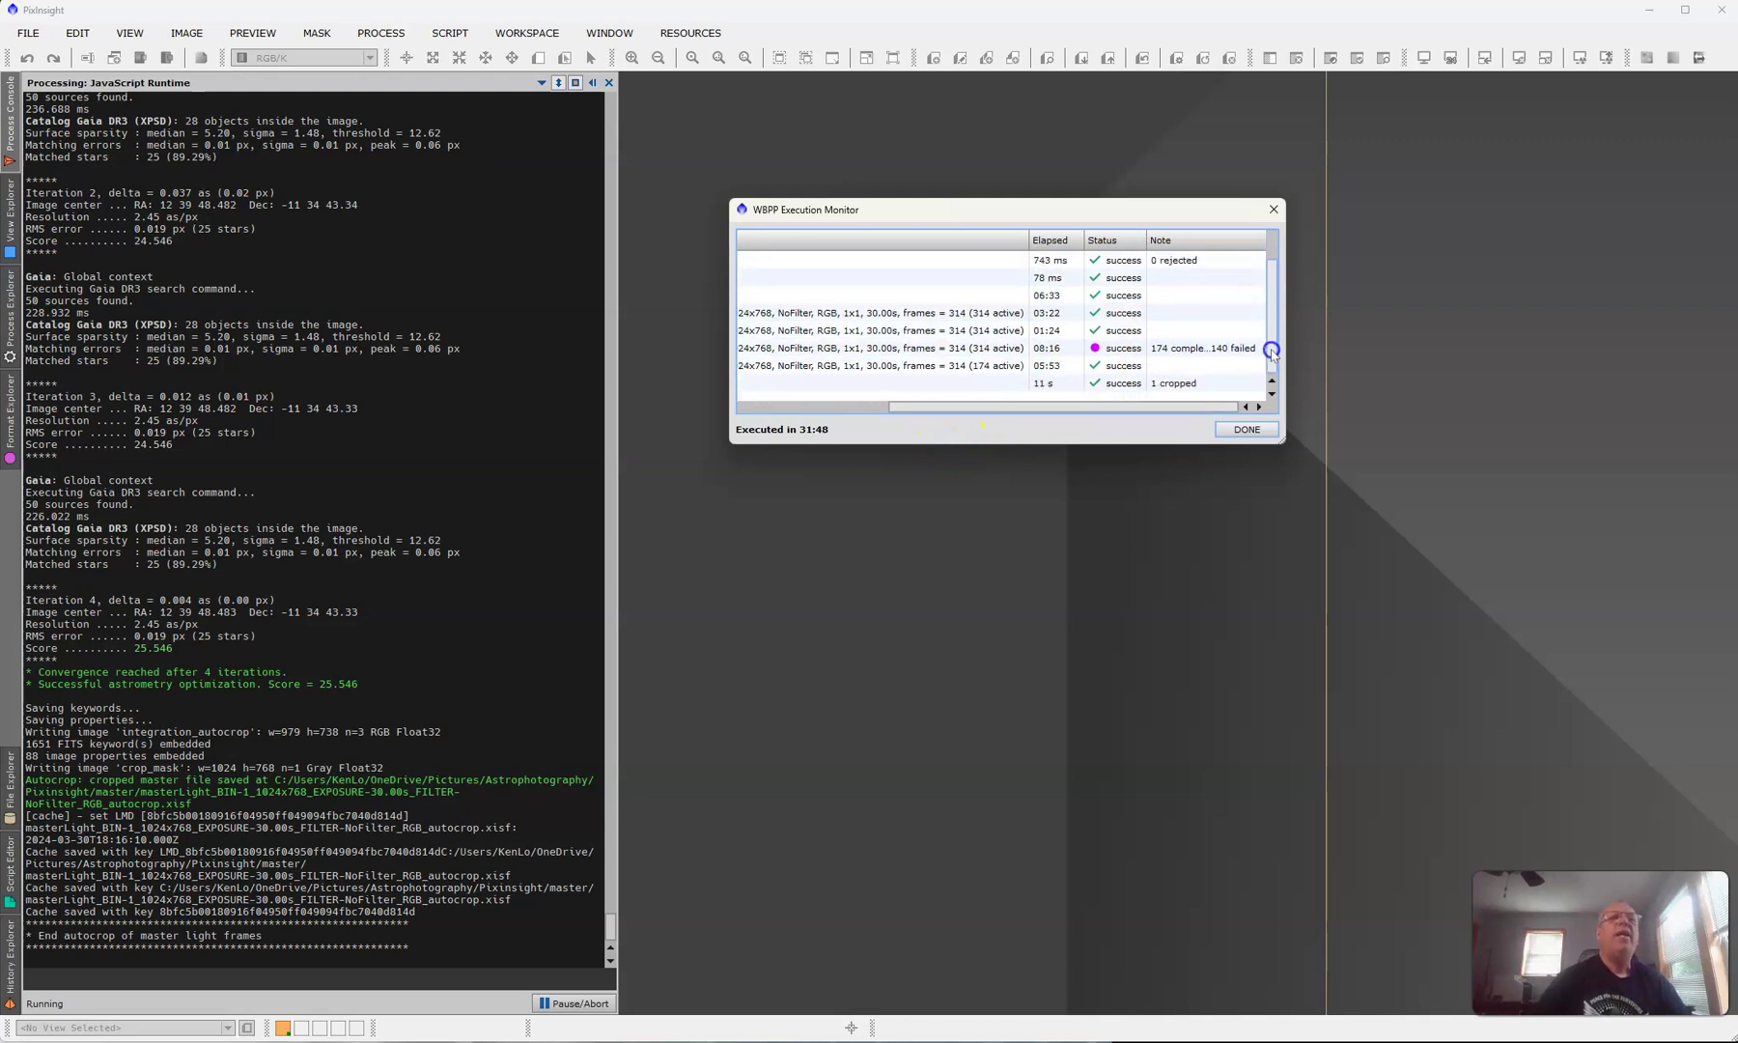
{"action": "left_click", "coordinate": [1260, 431]}
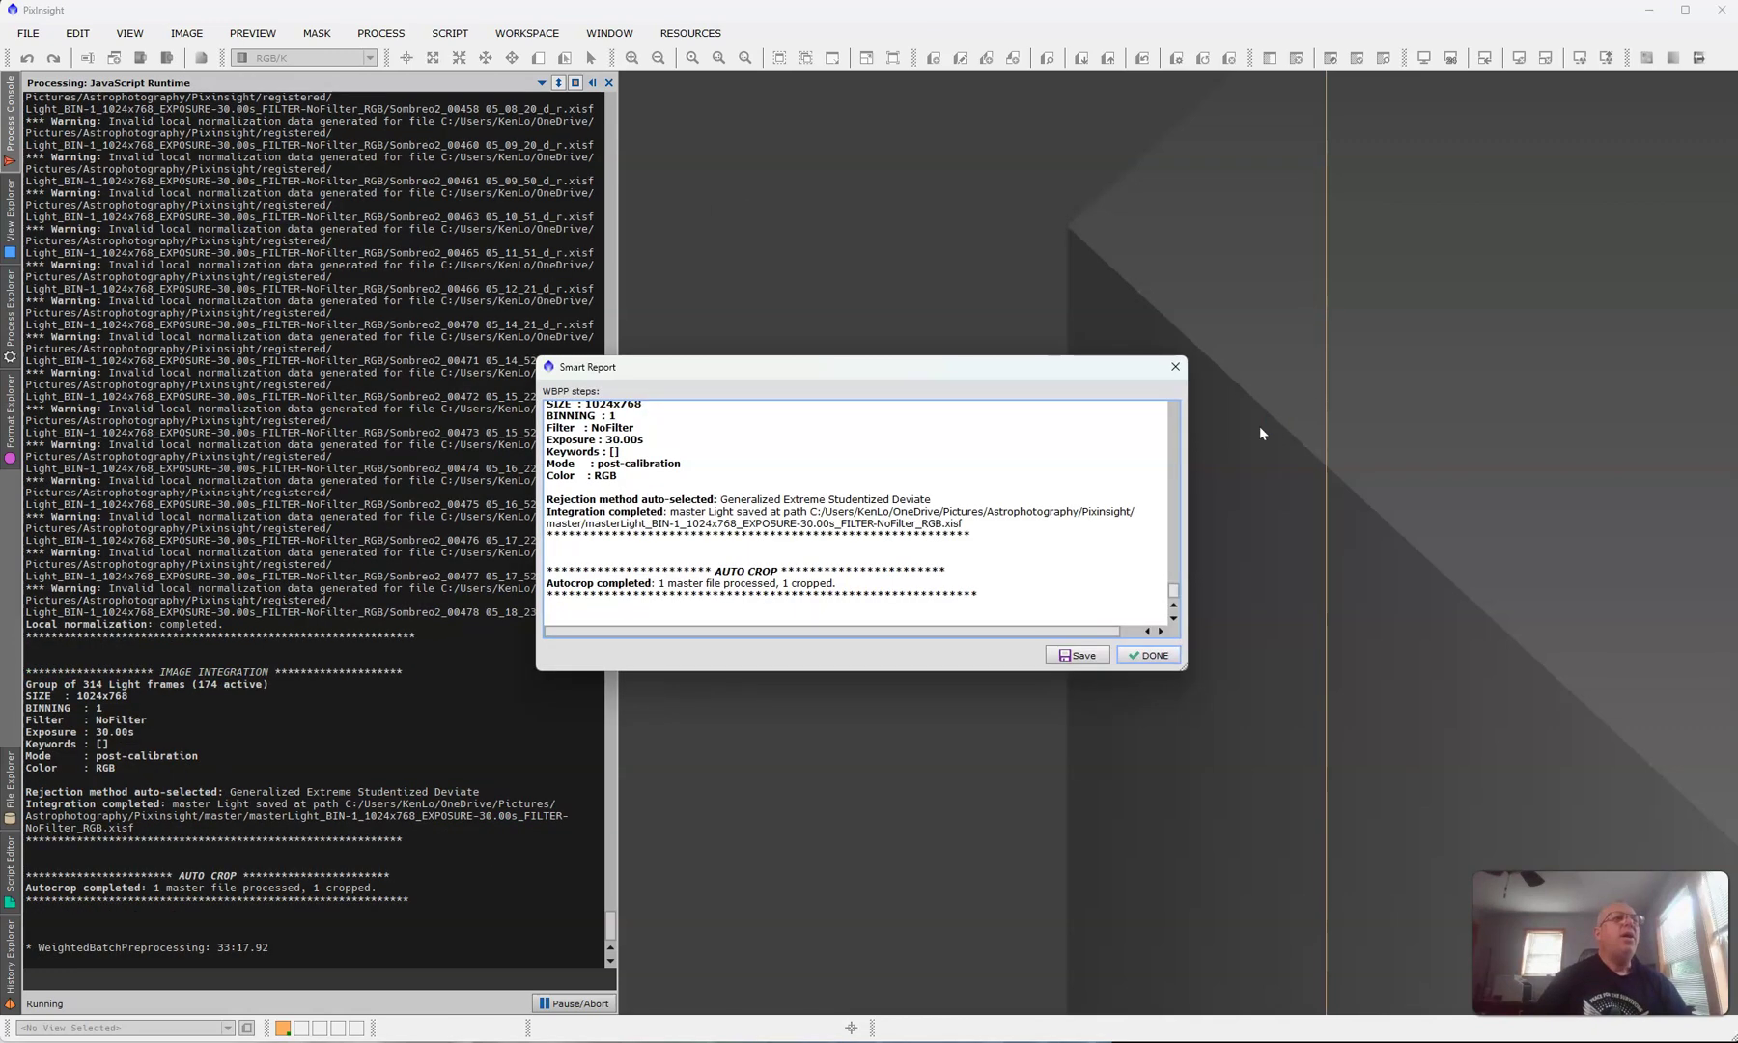
{"action": "left_click", "coordinate": [1160, 655]}
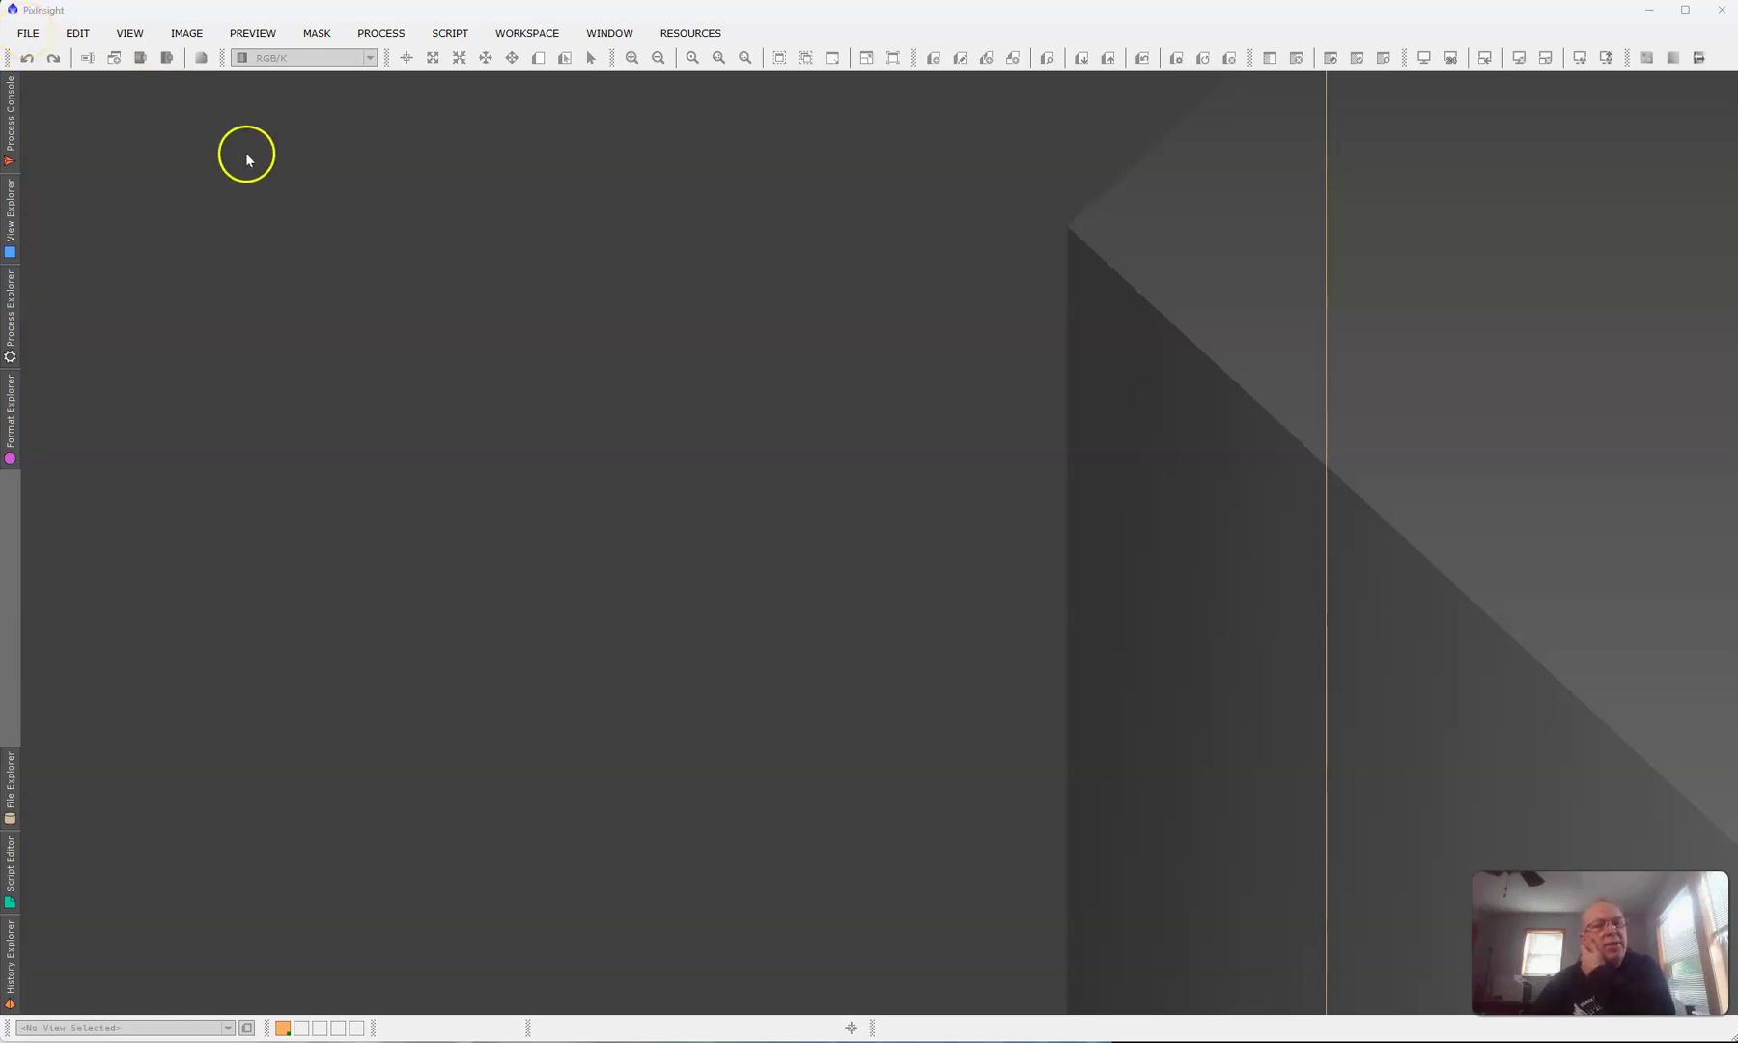
Step: Check the output directory path of the preprocessing script and exit the script
{"action": "left_click_drag", "start_coordinate": [997, 969], "coordinate": [673, 123]}
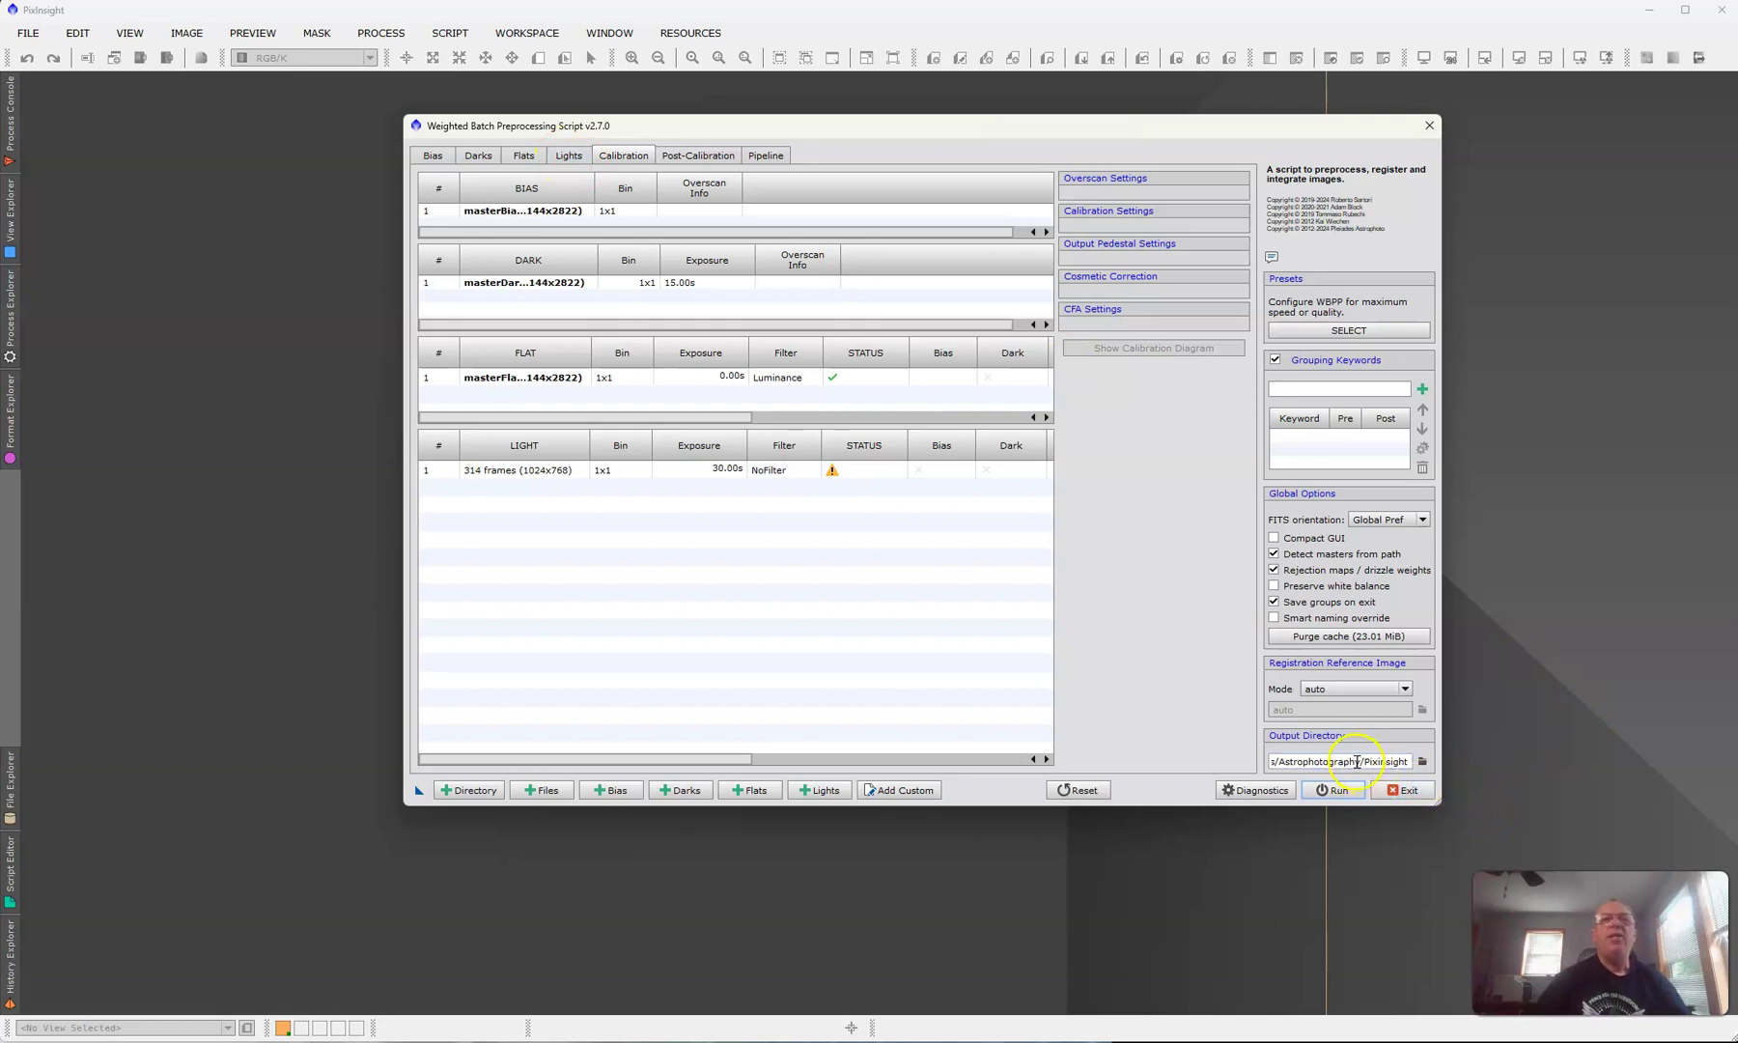
{"action": "left_click_drag", "start_coordinate": [1273, 761], "coordinate": [1423, 764]}
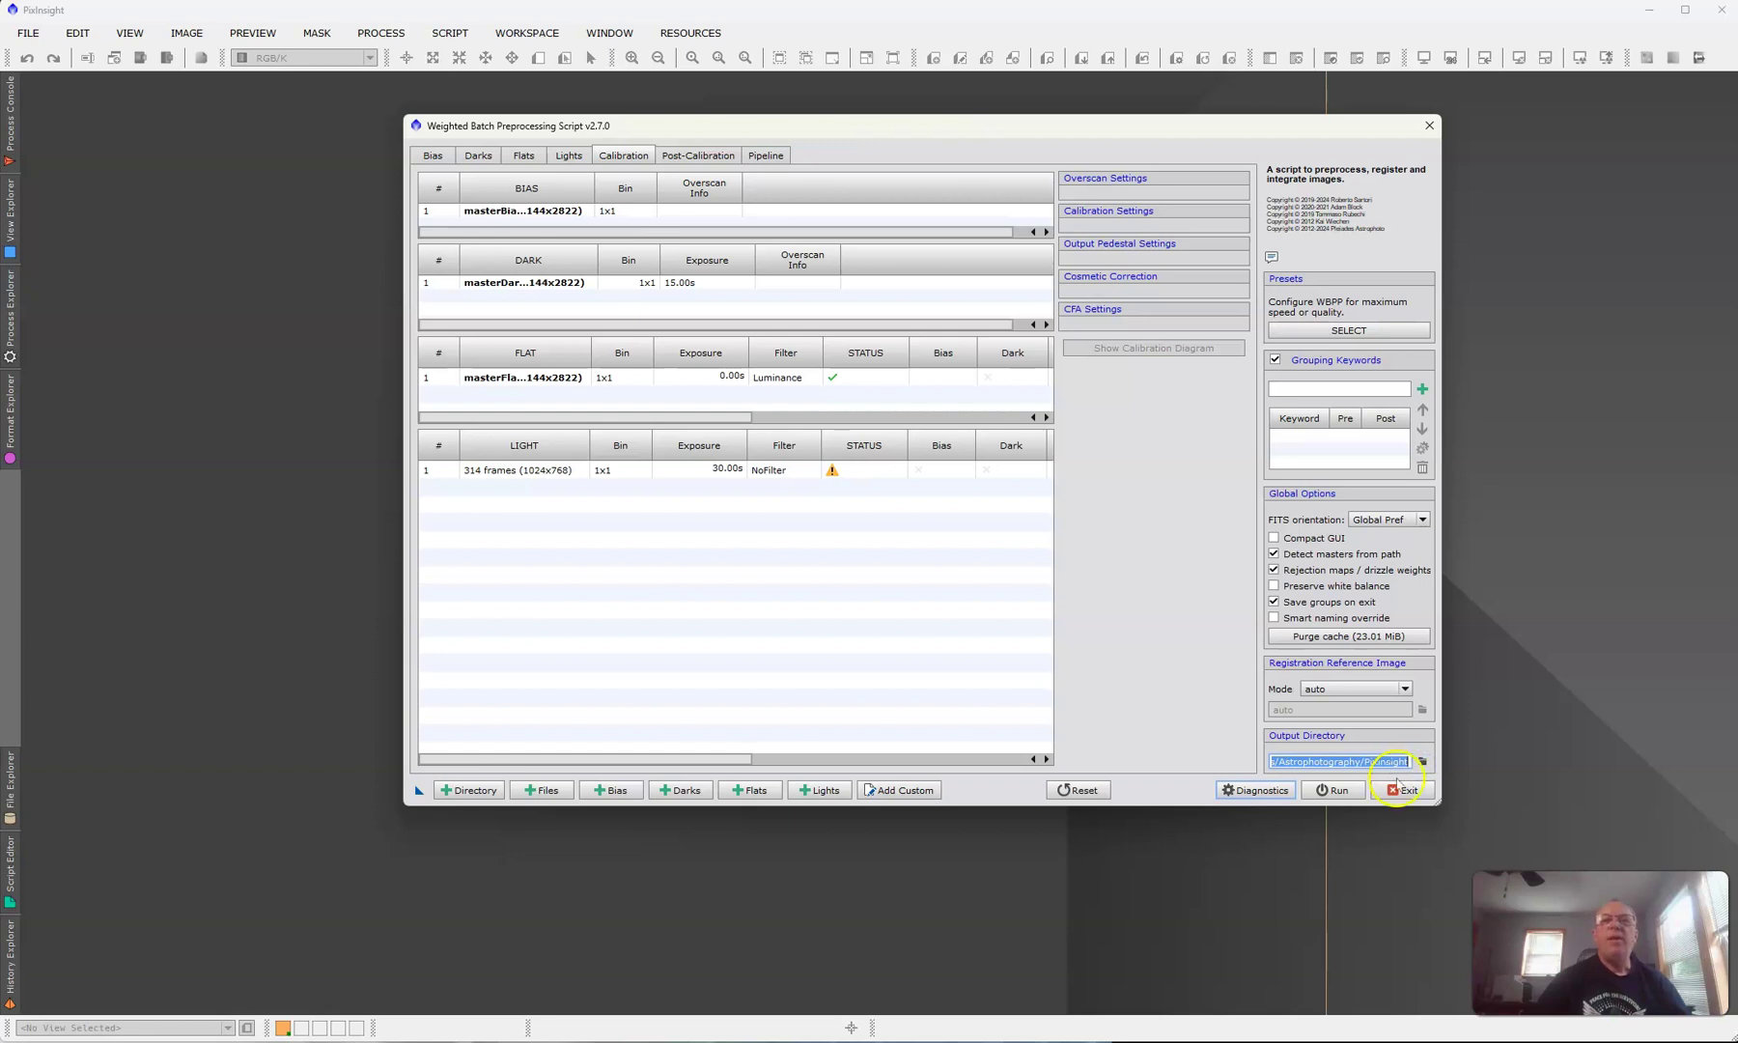
{"action": "left_click", "coordinate": [1391, 767]}
{"action": "left_click_drag", "start_coordinate": [1319, 761], "coordinate": [1265, 760]}
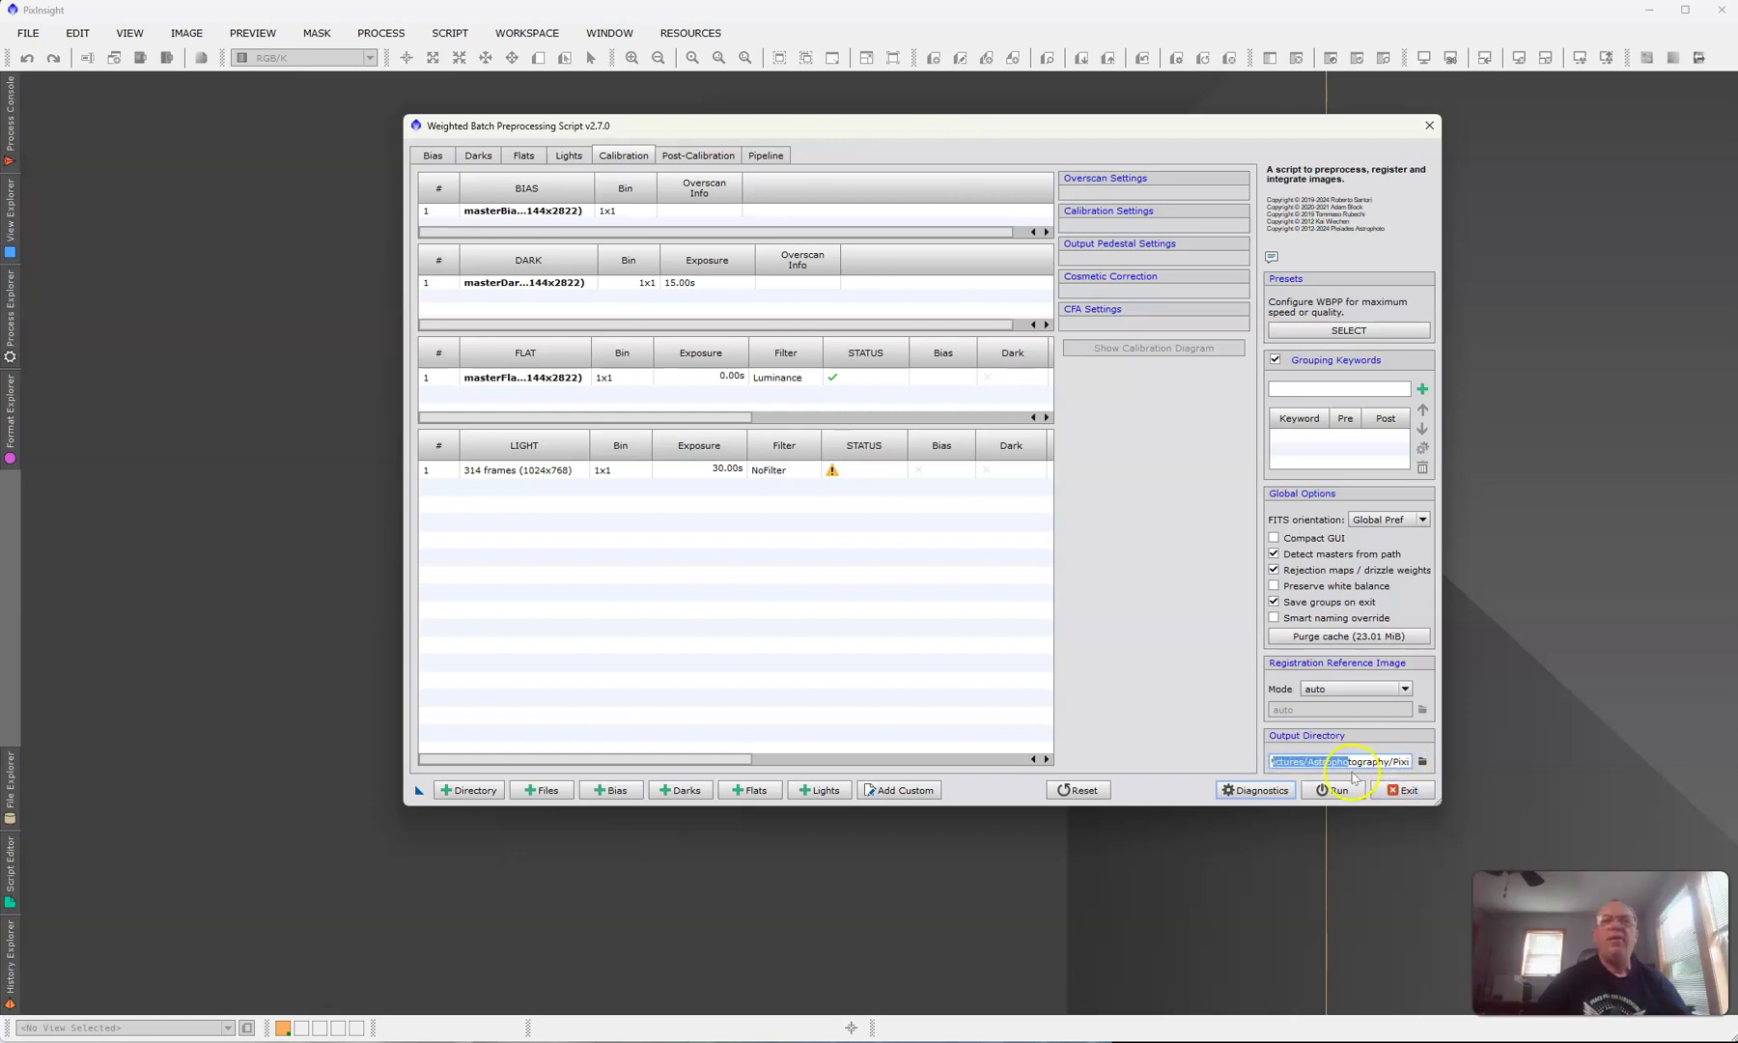
{"action": "left_click", "coordinate": [1401, 788]}
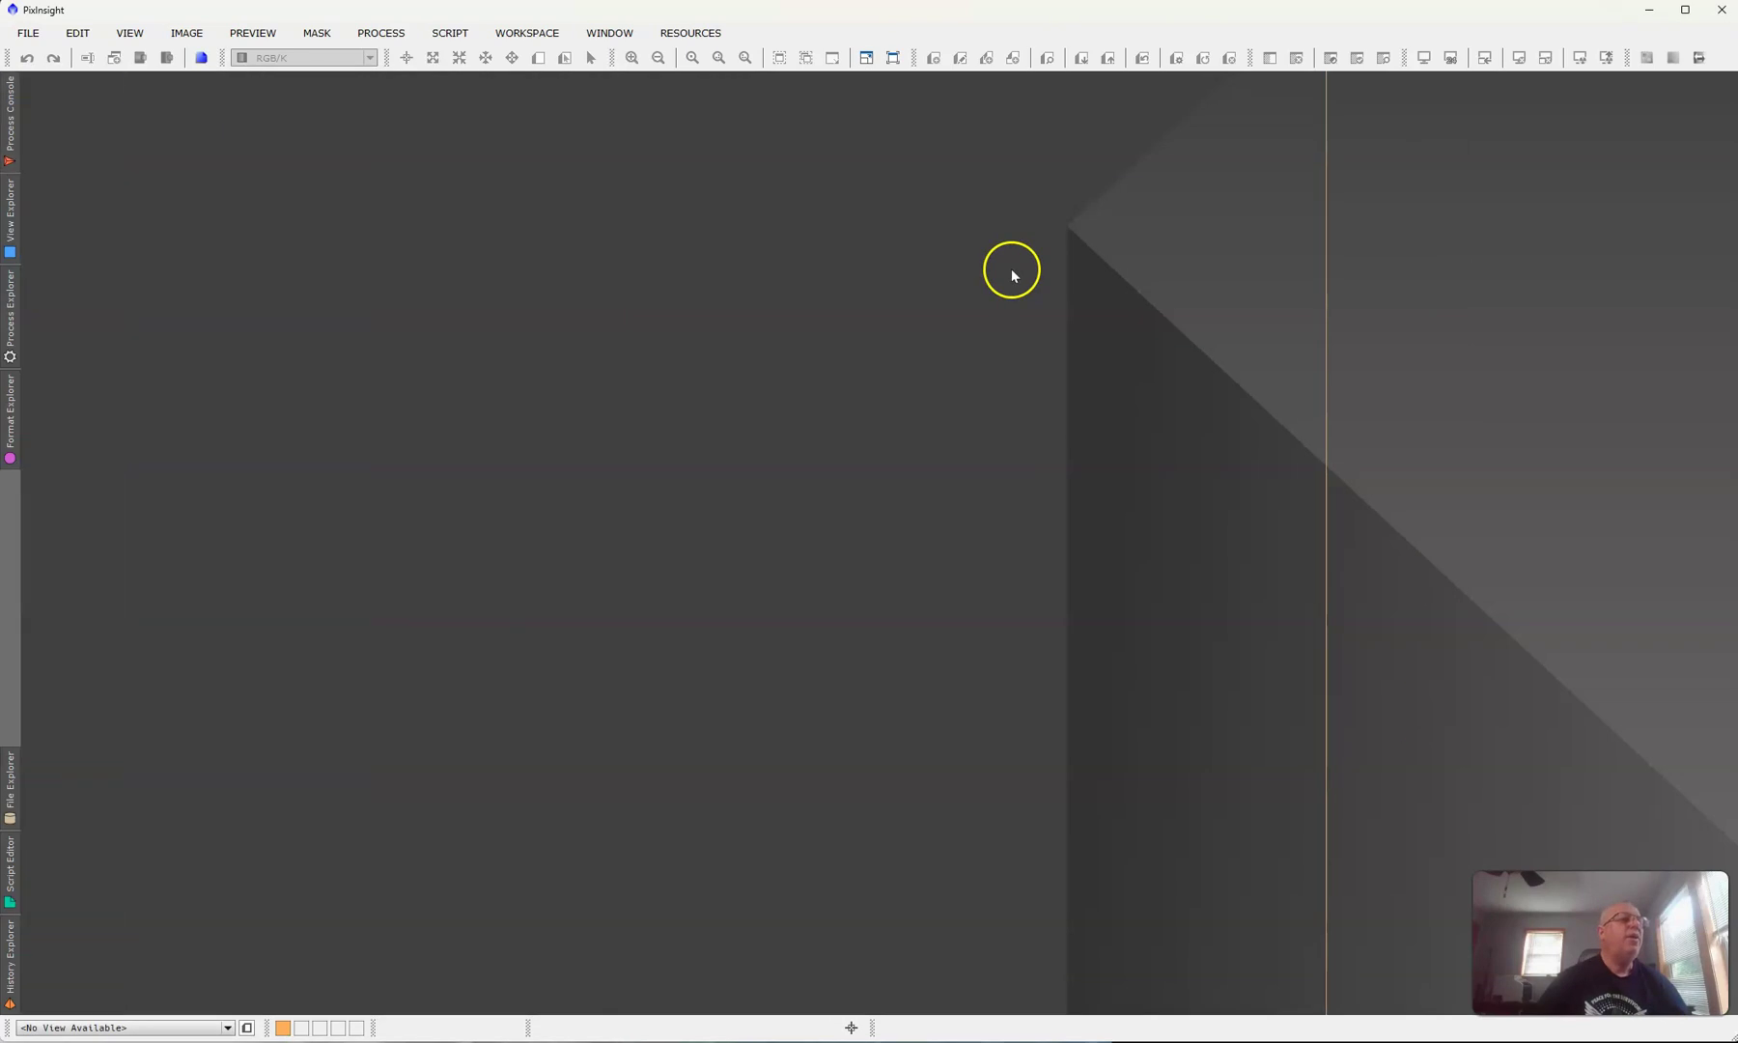
Step: Open masterLight_BIN-1_1024x768_EXPOSURE-30.00s_FILTER-NoFilter_RGB_autocrop.xisf from the Astrophotography/Pixinsight/master folder
{"action": "left_click", "coordinate": [29, 33]}
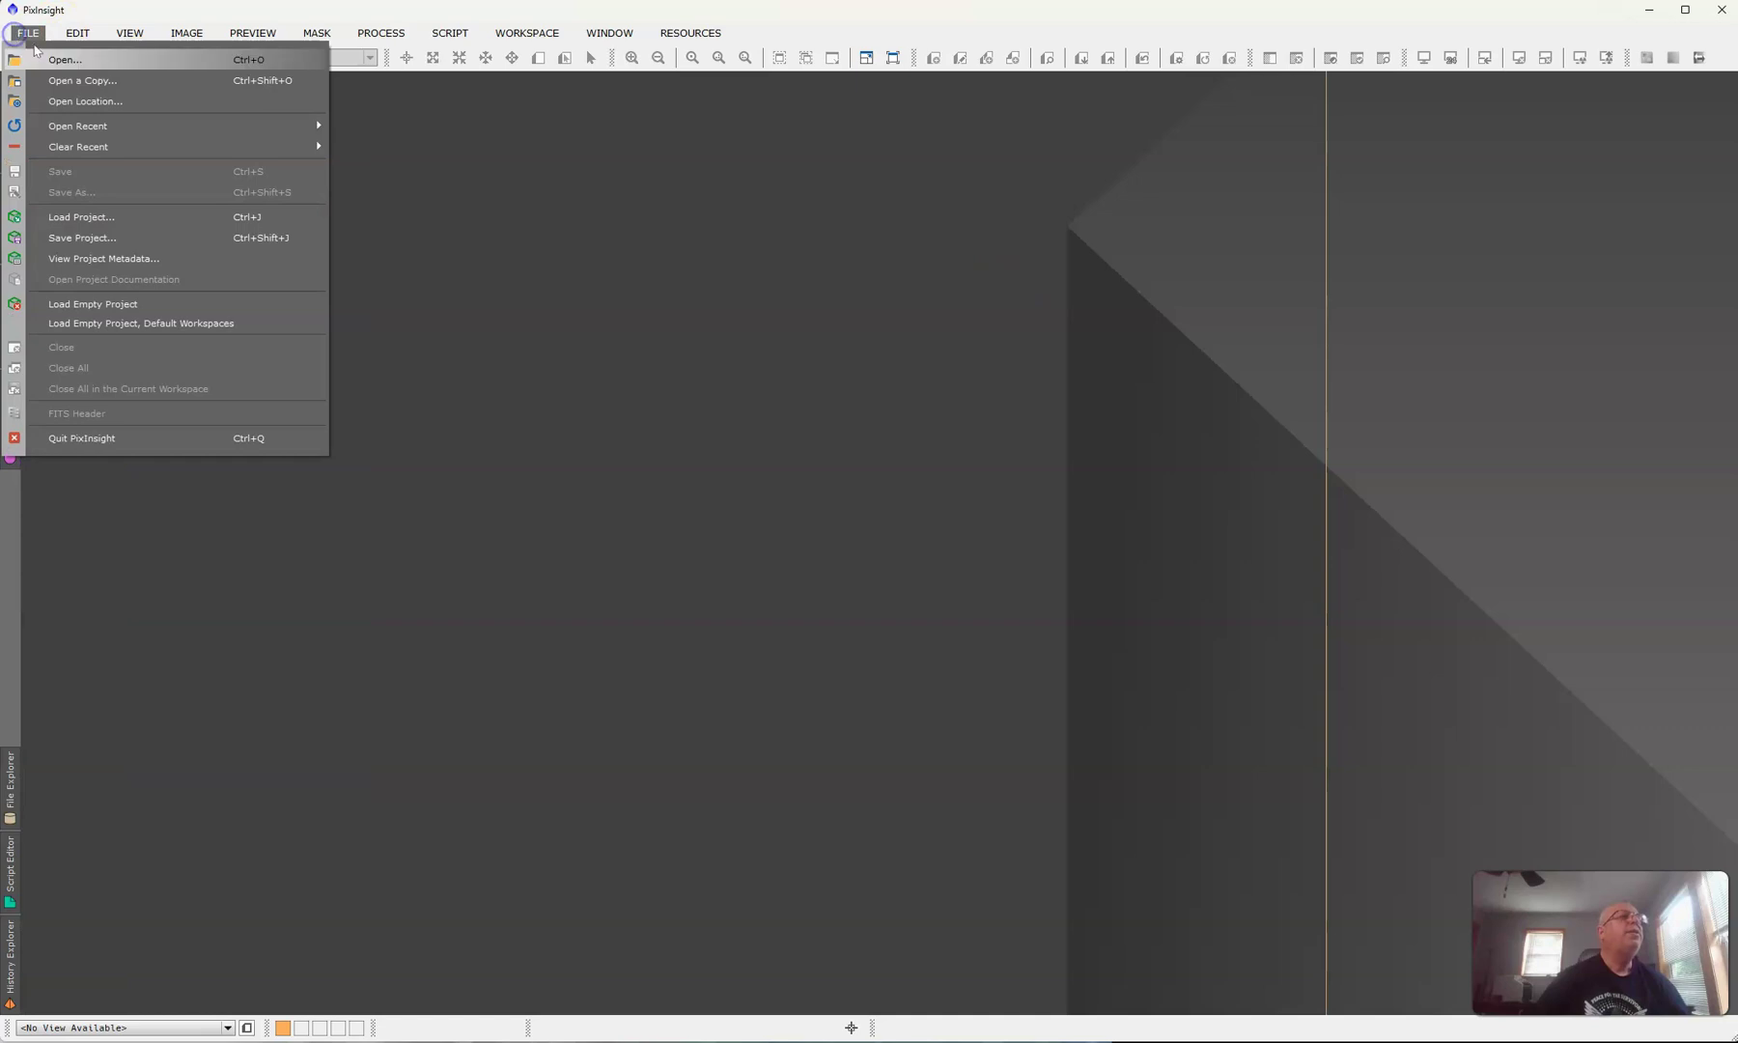
{"action": "left_click", "coordinate": [58, 60]}
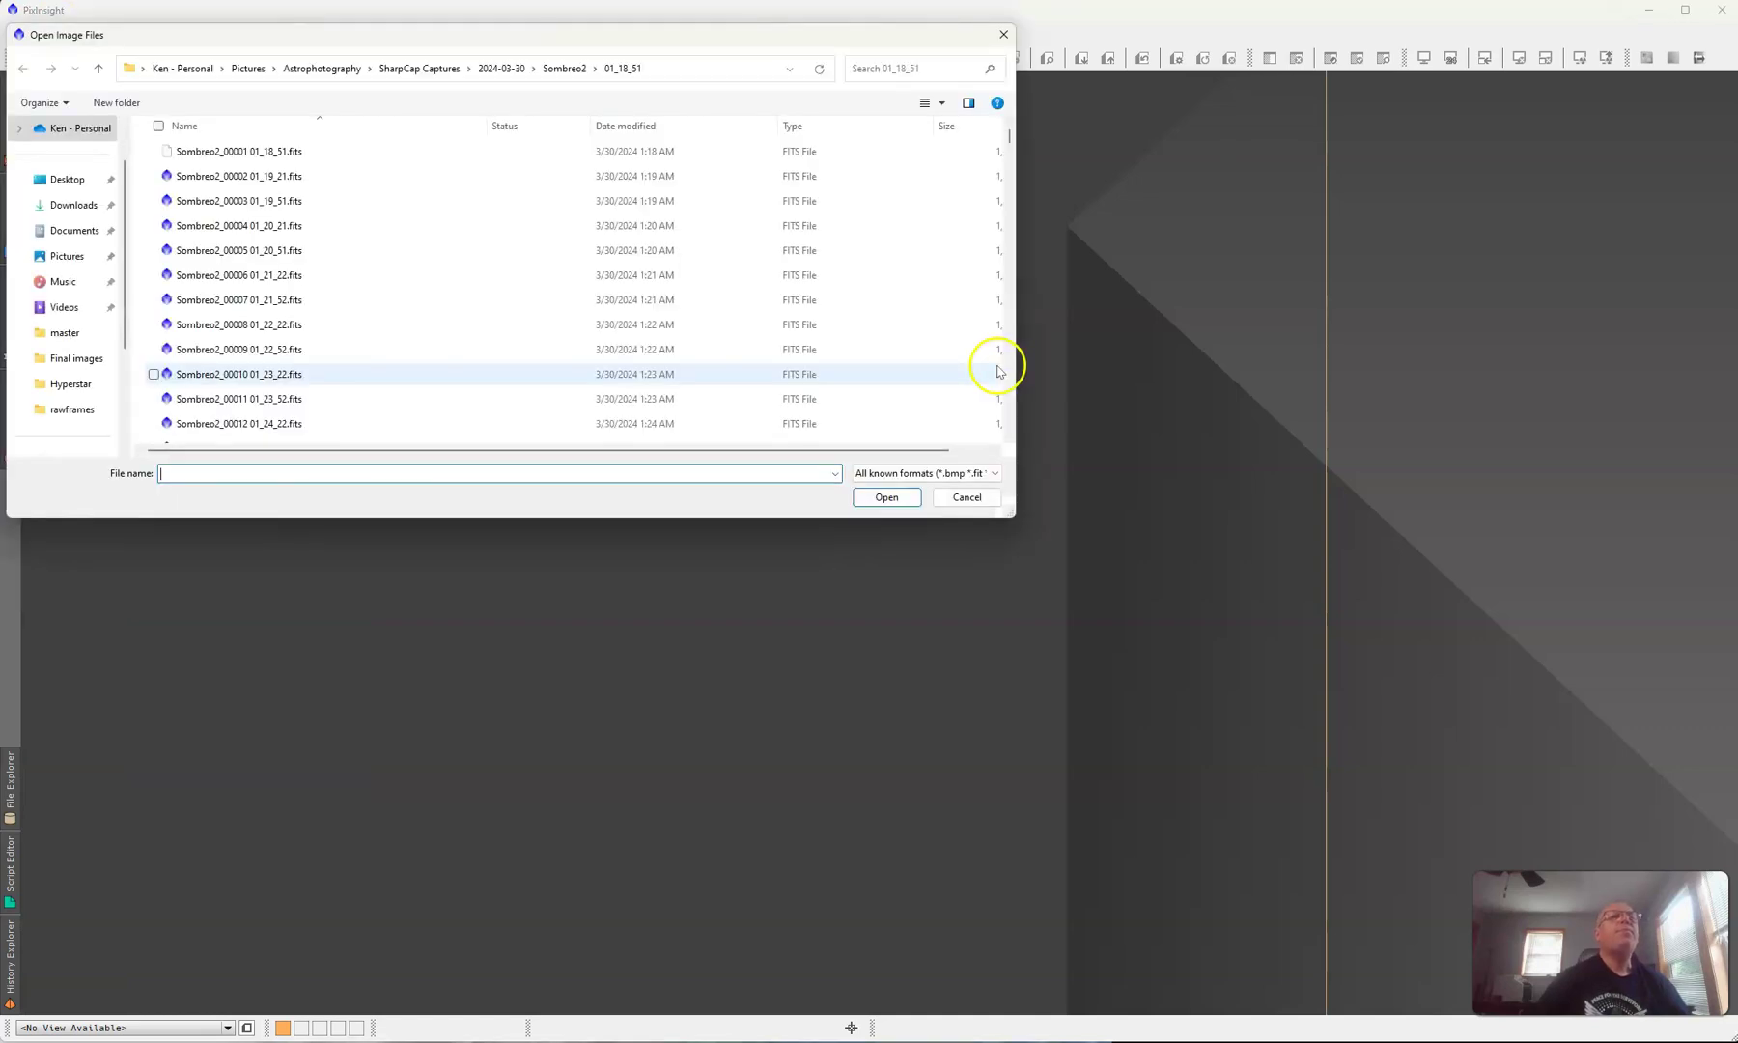
{"action": "left_click", "coordinate": [343, 68]}
{"action": "double_click", "coordinate": [196, 397]}
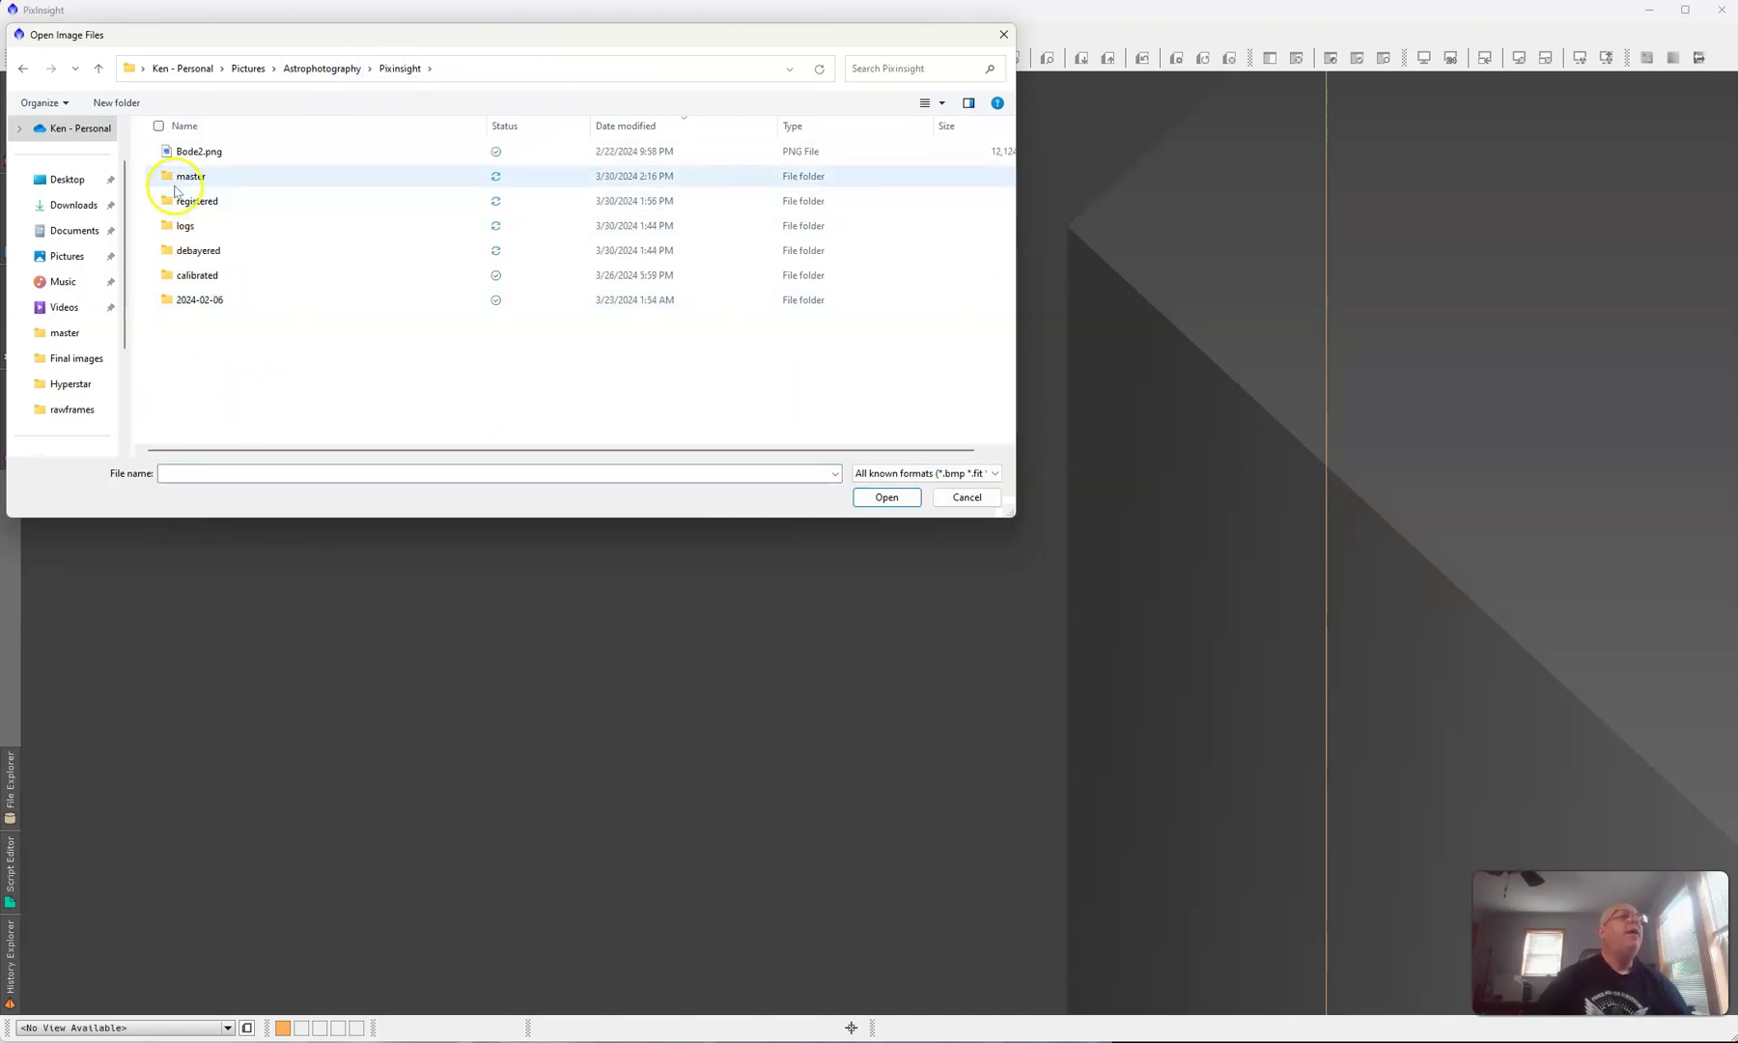
{"action": "double_click", "coordinate": [184, 178]}
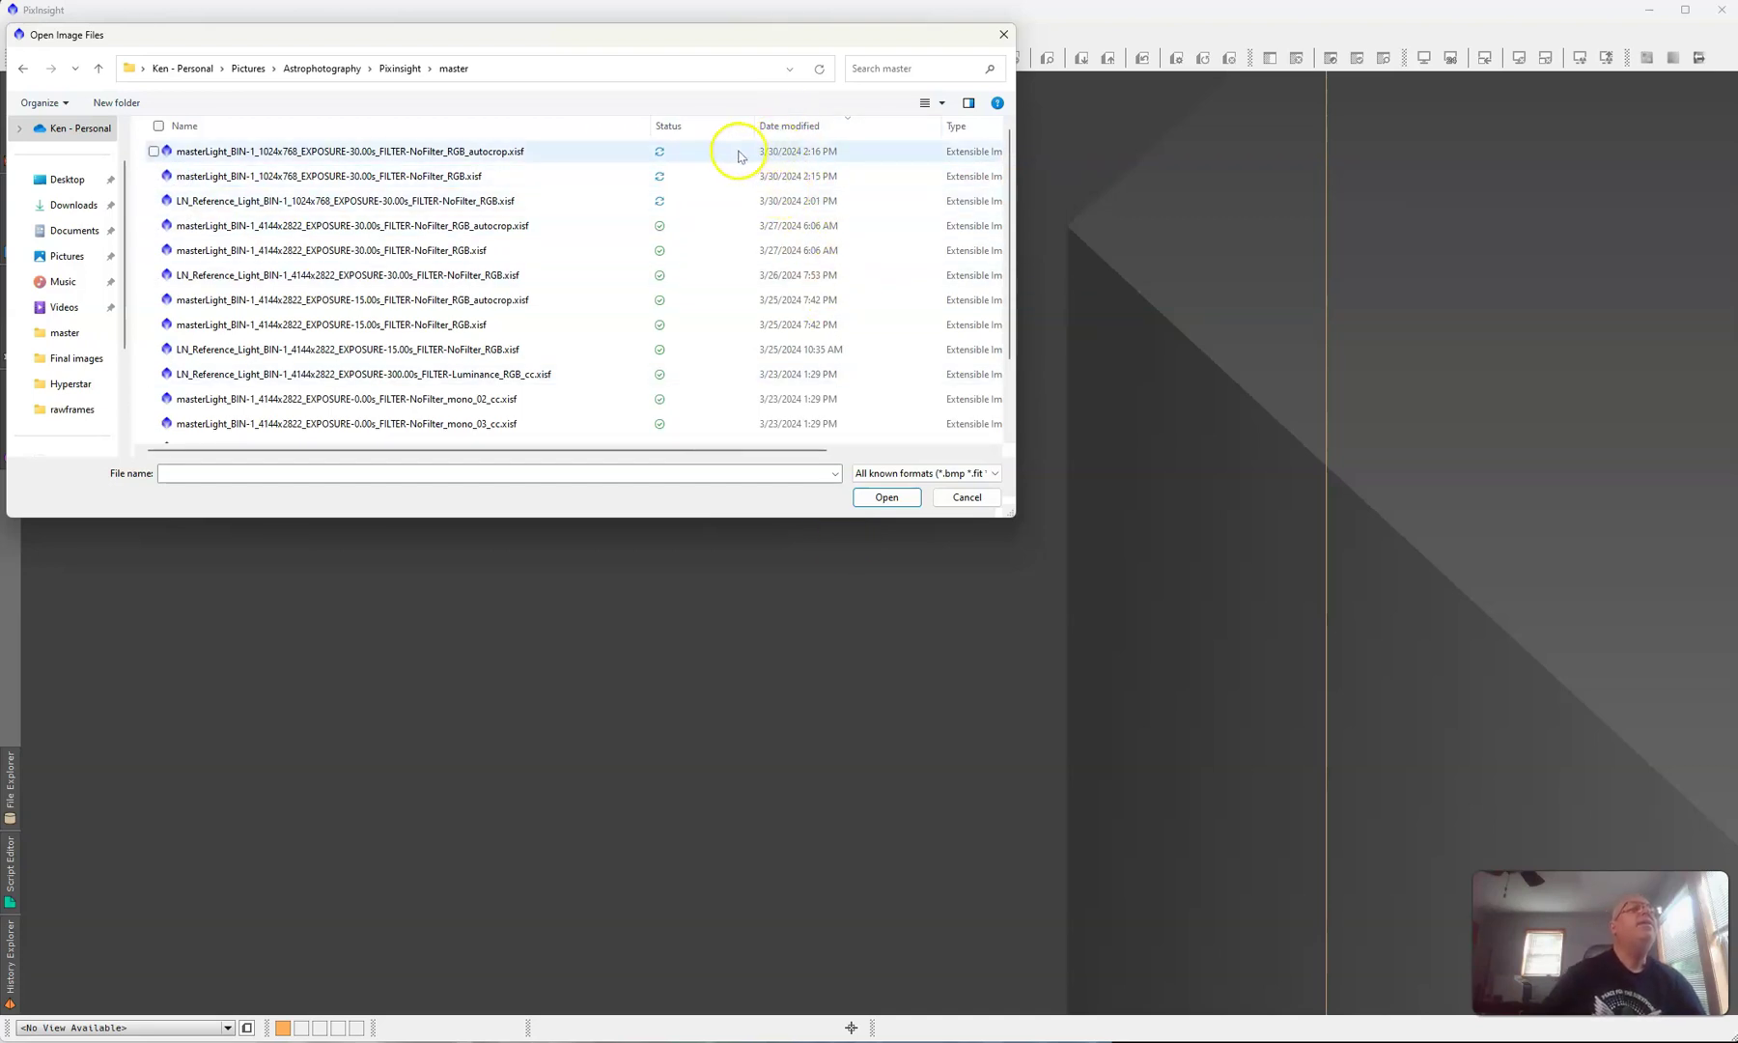
{"action": "double_click", "coordinate": [339, 154]}
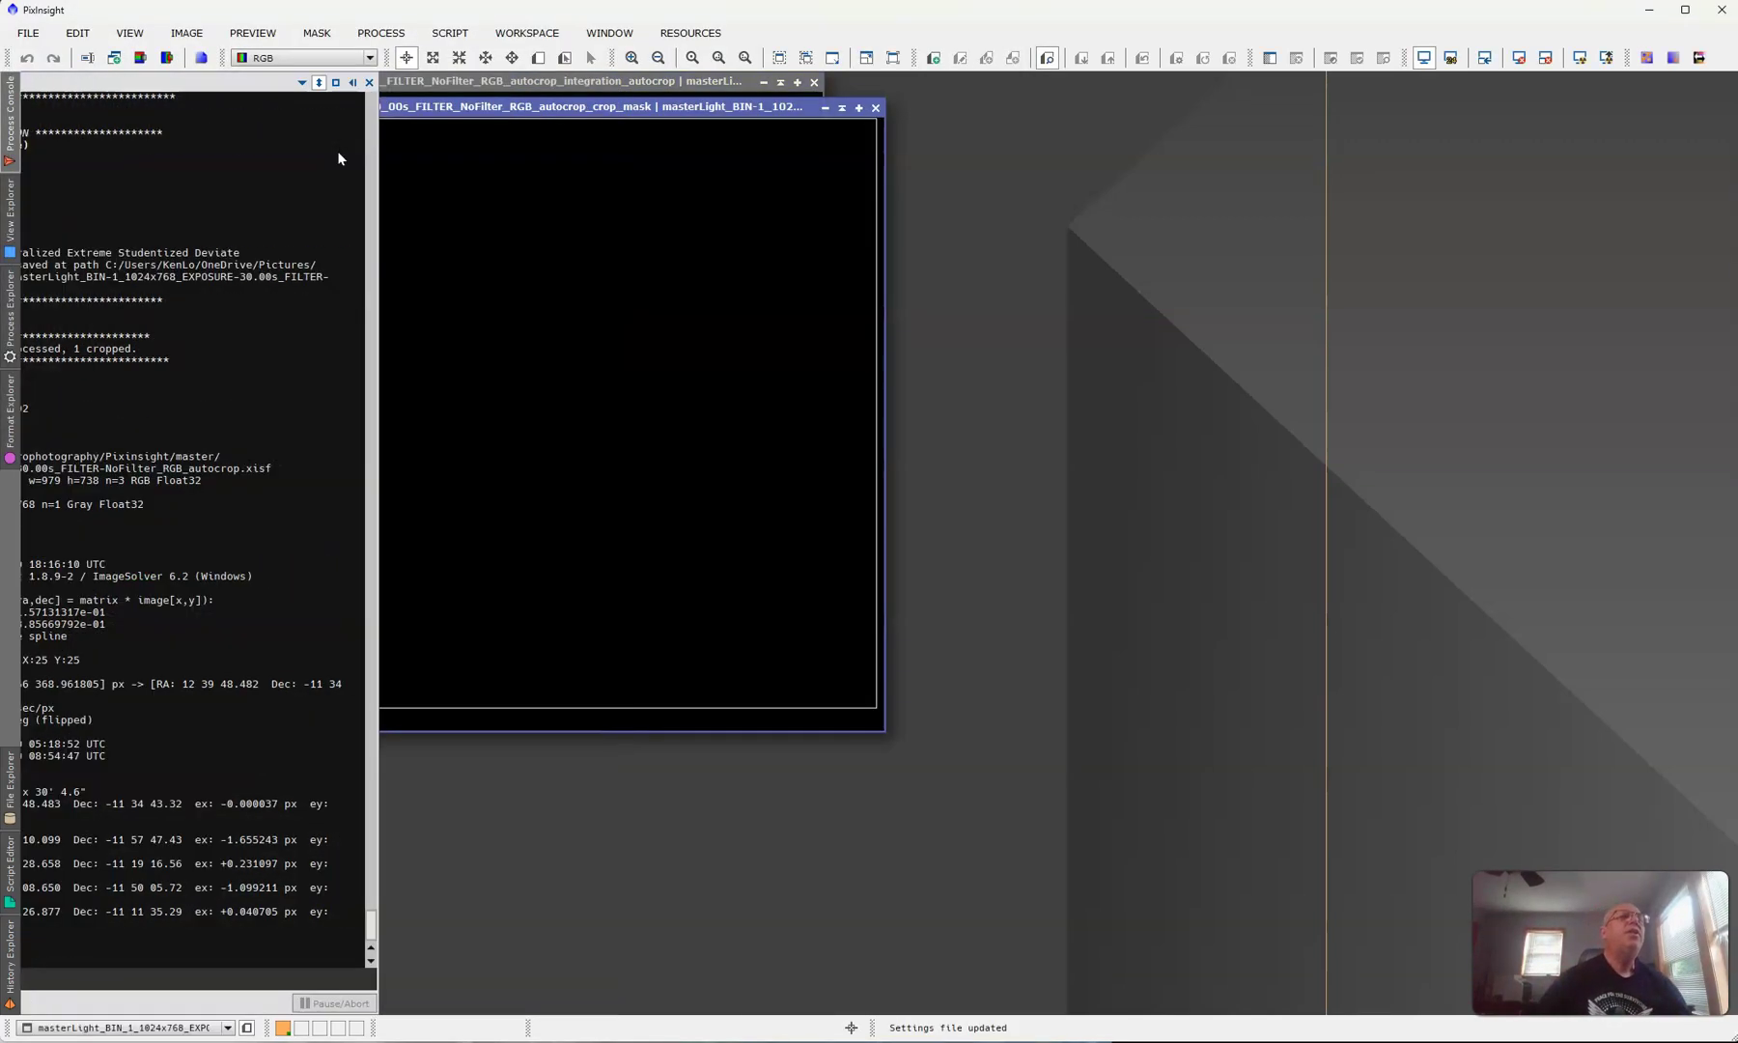
Step: Reduce the crop mask image to an icon and place it in the workspace below the integrated image
{"action": "left_click_drag", "start_coordinate": [622, 108], "coordinate": [661, 157]}
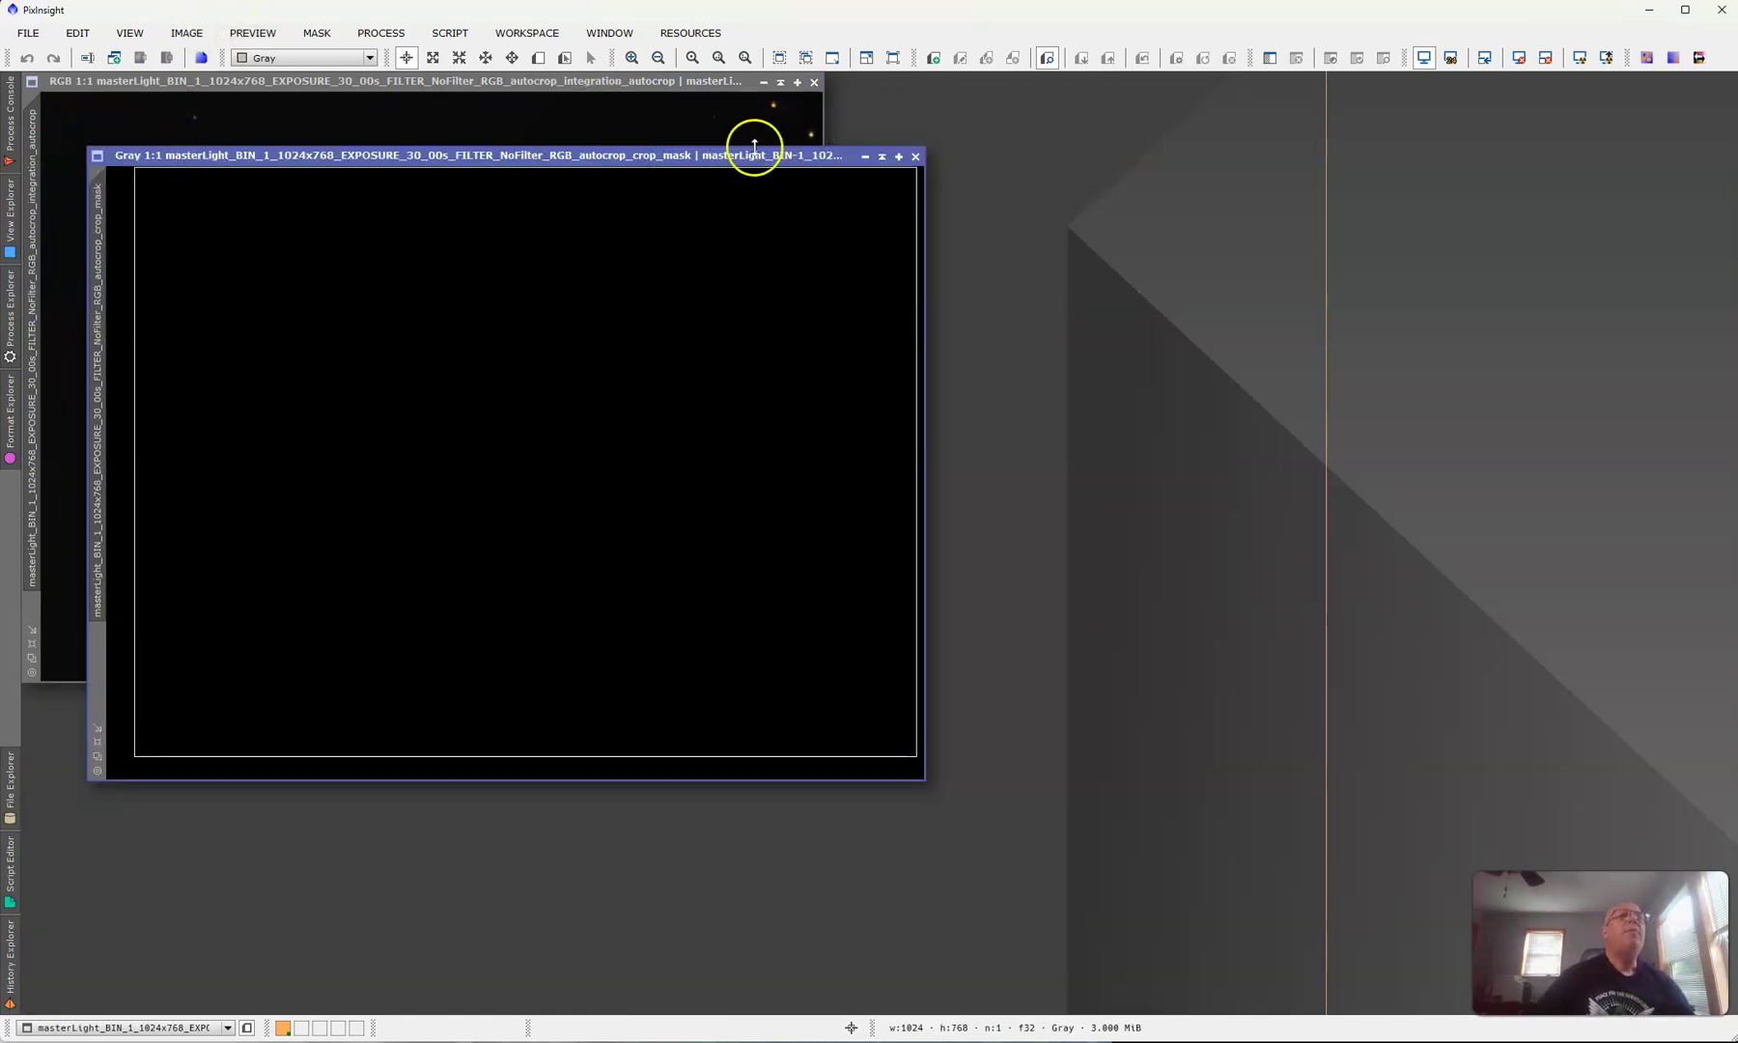
{"action": "left_click_drag", "start_coordinate": [695, 164], "coordinate": [797, 189]}
{"action": "left_click", "coordinate": [962, 191]}
{"action": "left_click_drag", "start_coordinate": [748, 508], "coordinate": [389, 820]}
Step: Reposition the integrated autocrop image above the crop mask icon and apply an STF AutoStretch to it
{"action": "left_click_drag", "start_coordinate": [630, 83], "coordinate": [845, 143]}
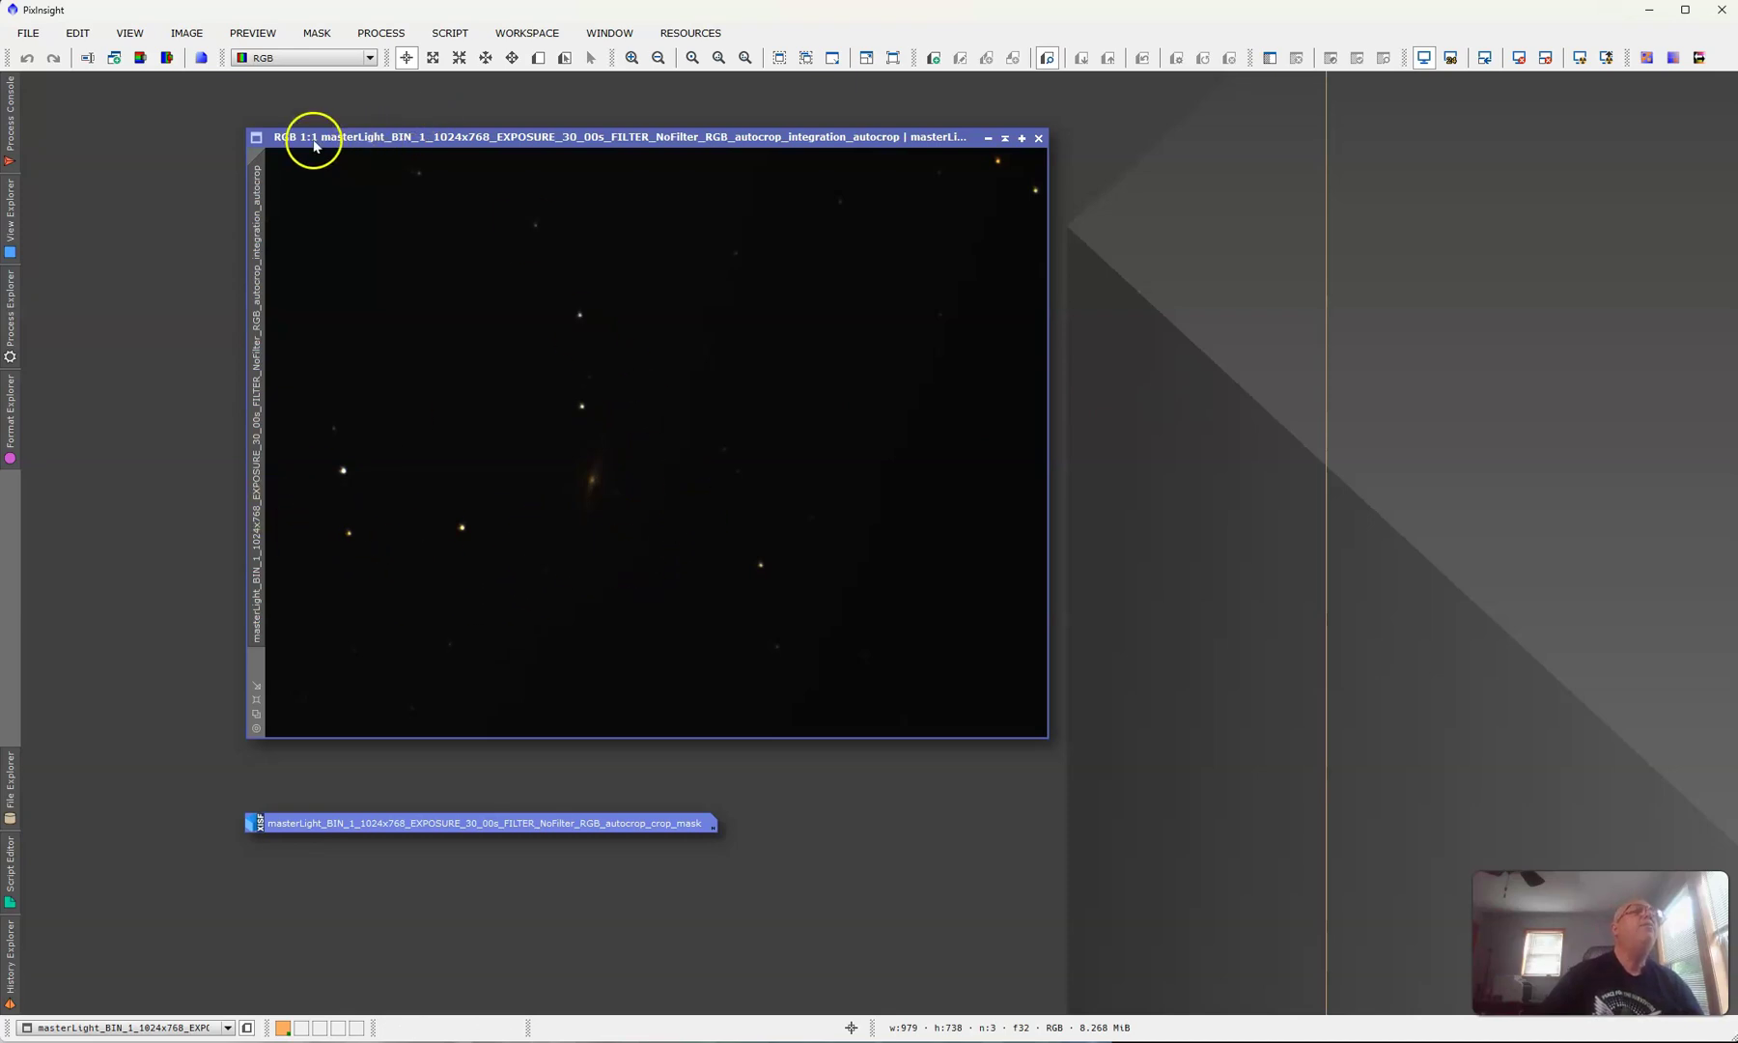
{"action": "left_click", "coordinate": [186, 33]}
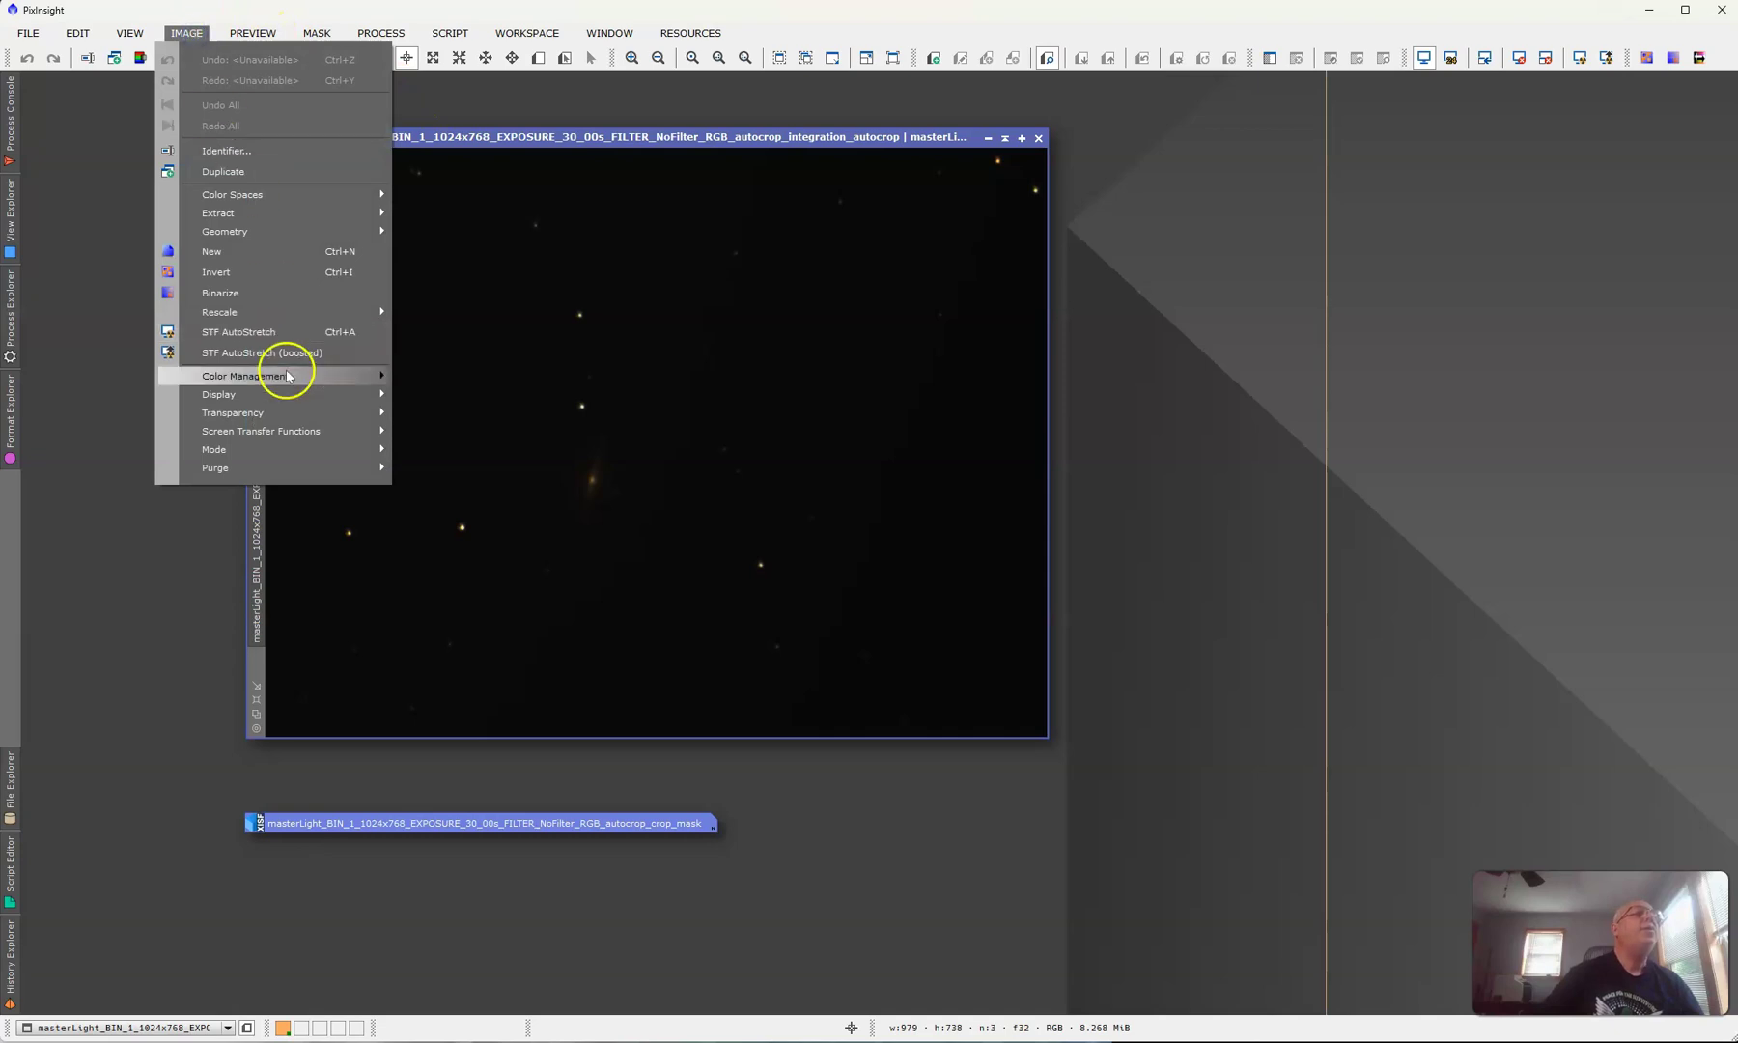
{"action": "left_click", "coordinate": [253, 333]}
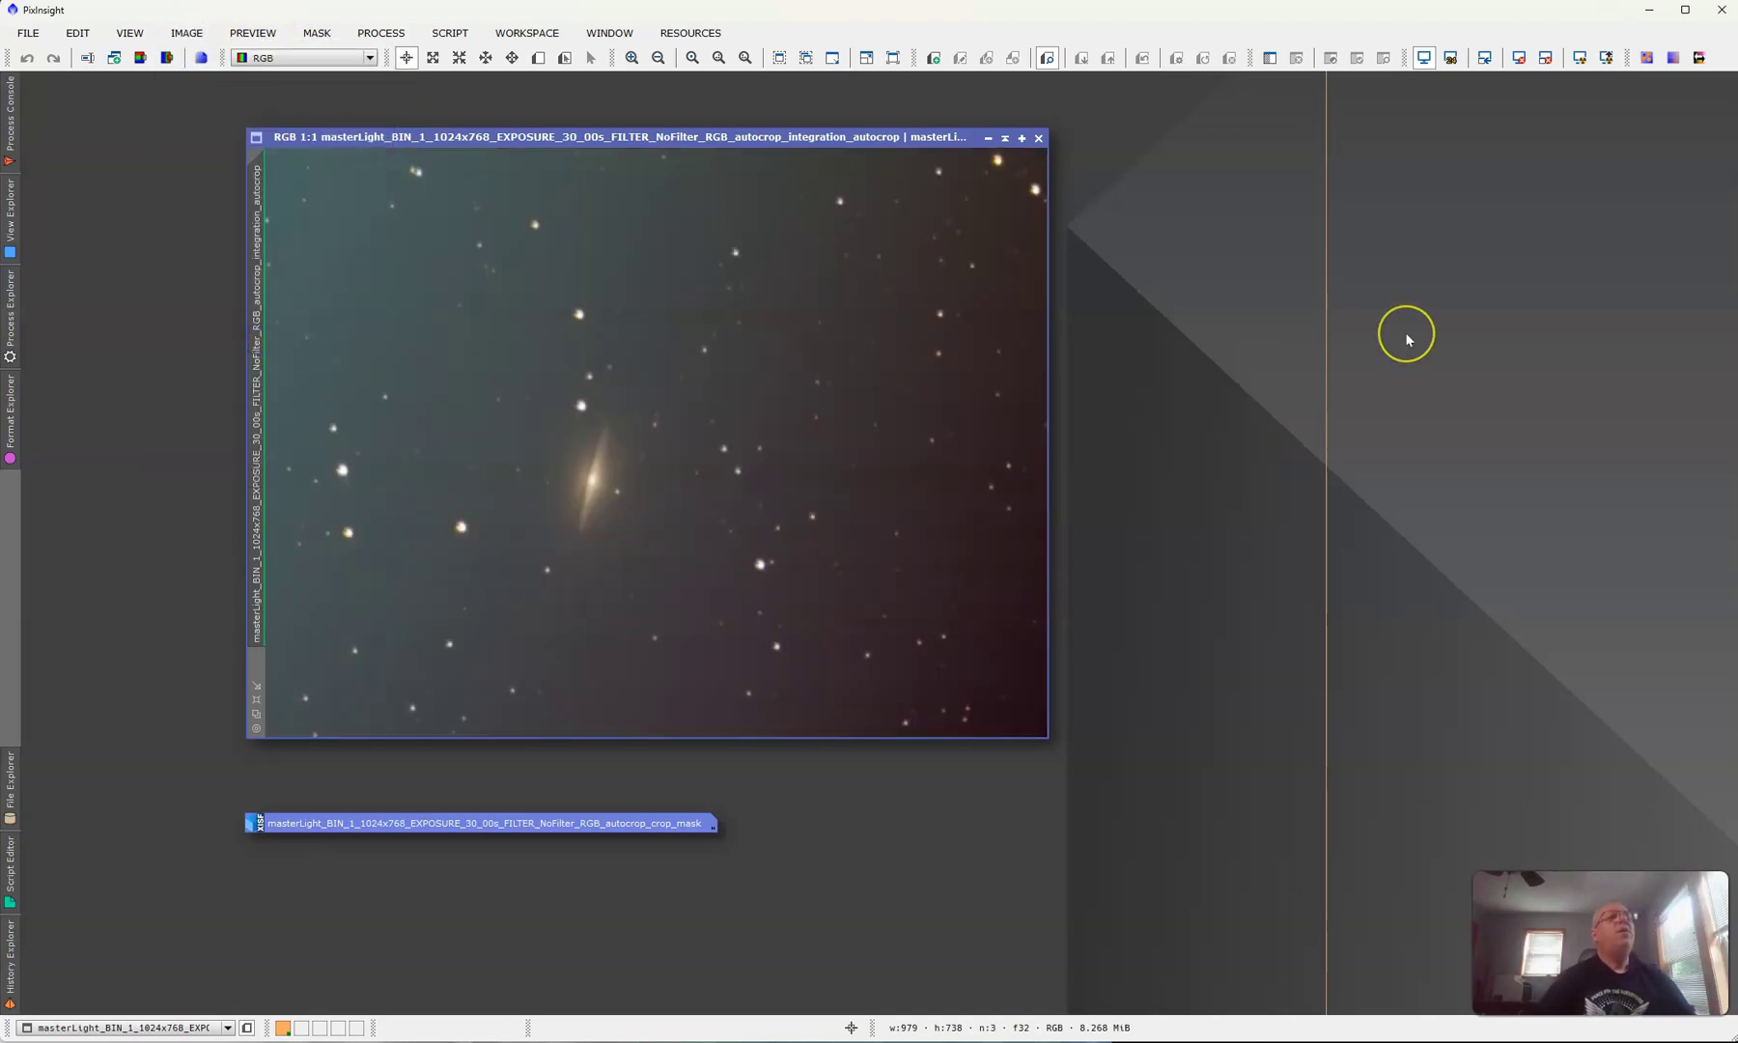